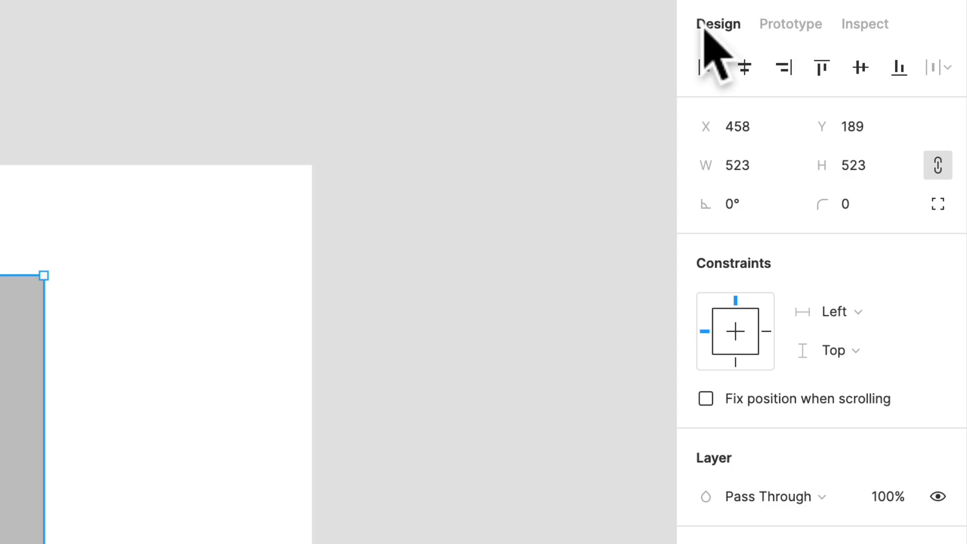
View the rectangle's prototype and inspect information, then return to its design properties
click(765, 33)
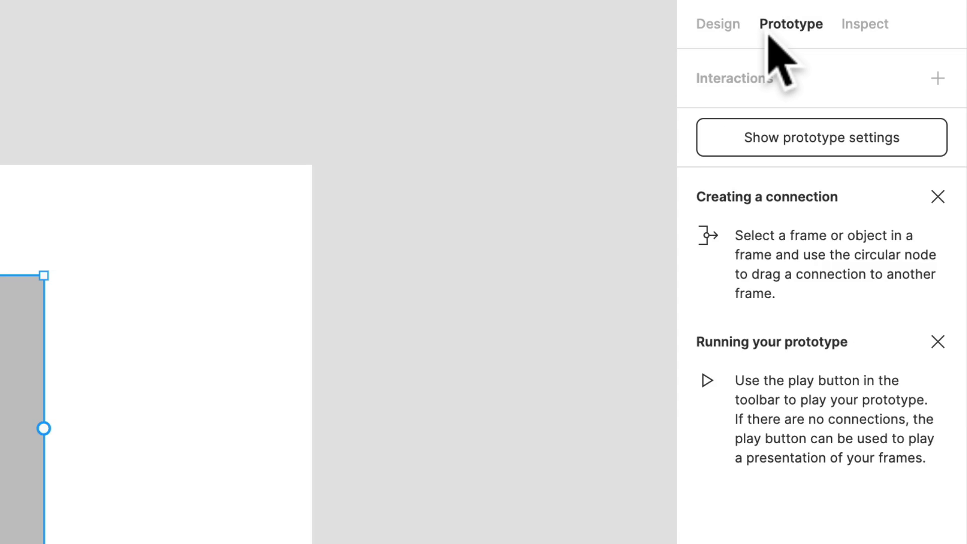
click(872, 24)
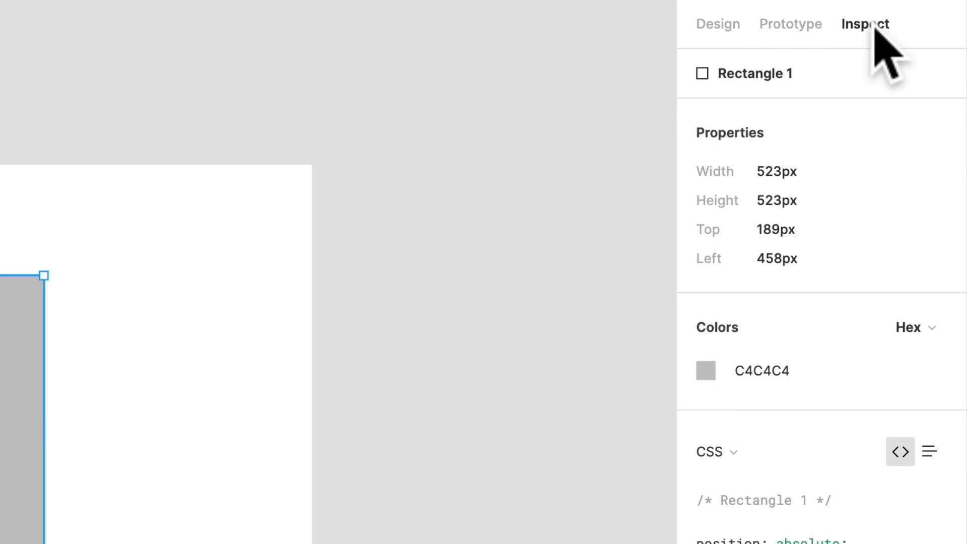
click(702, 21)
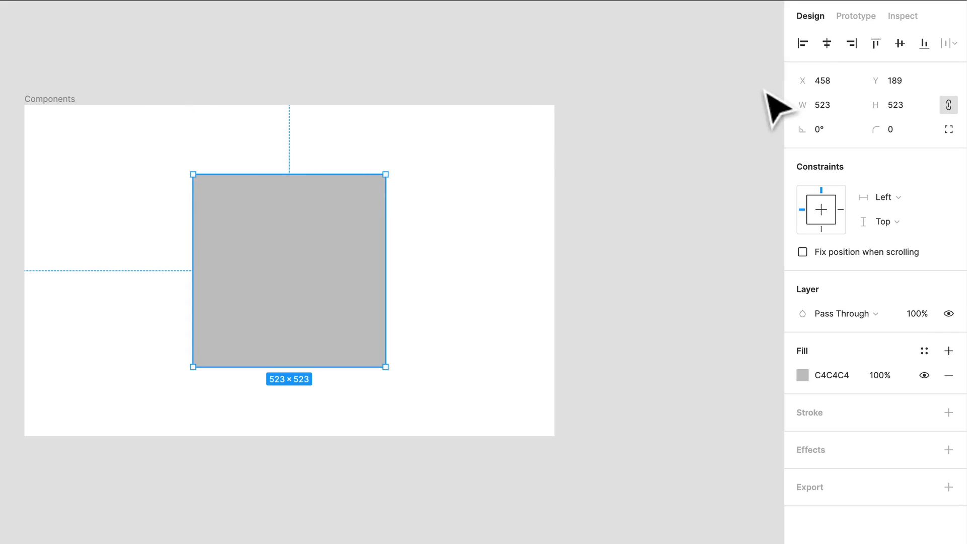
Try each alignment of the rectangle within the Components frame: left, horizontal centers, right, top, vertical centers and bottom
click(804, 45)
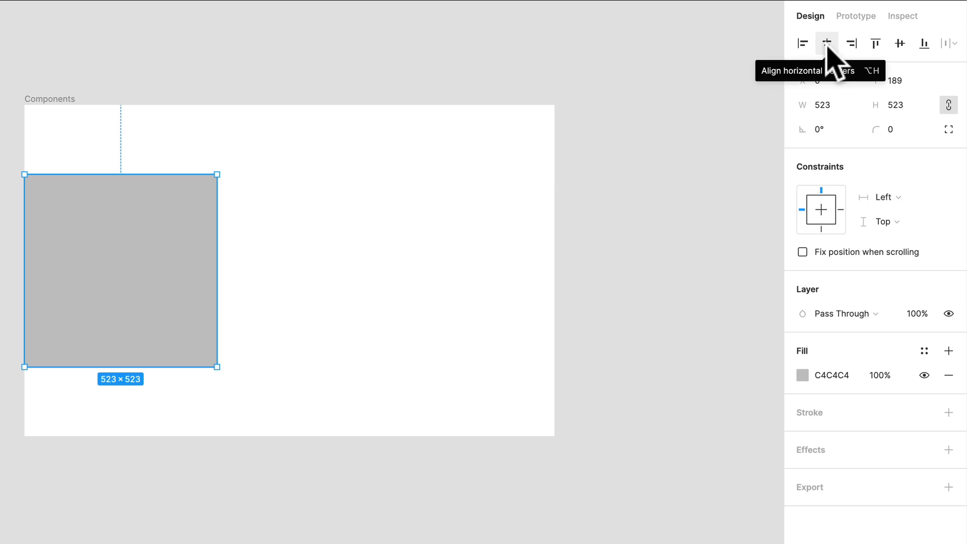
click(826, 44)
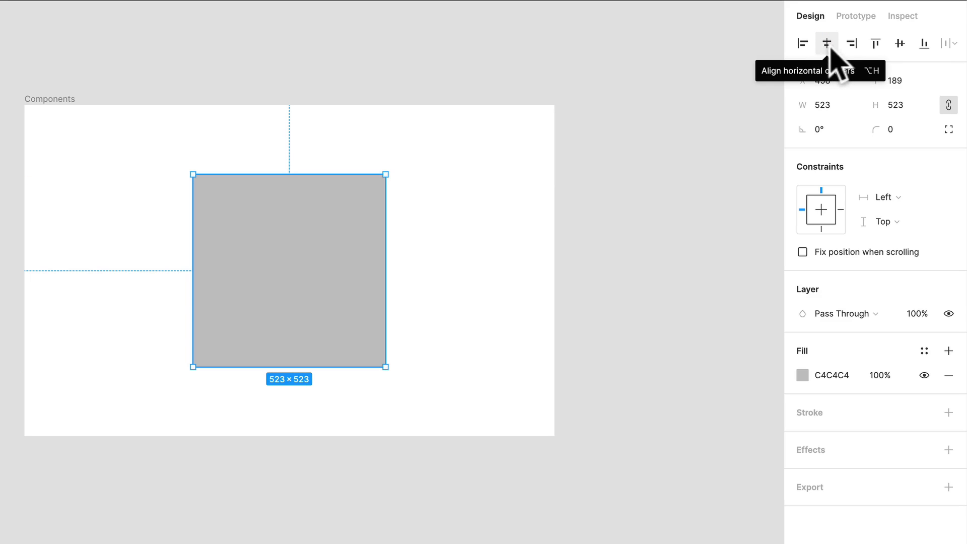
click(848, 44)
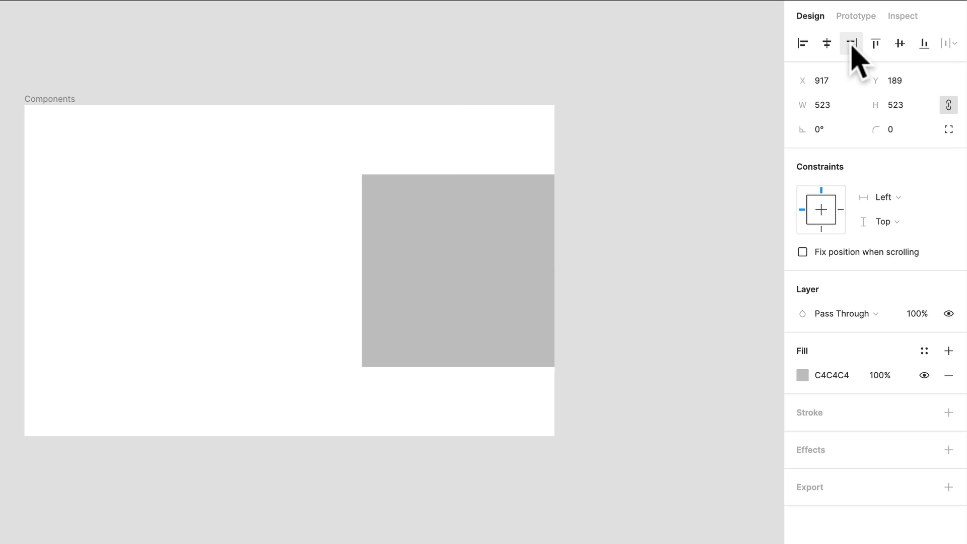
click(879, 44)
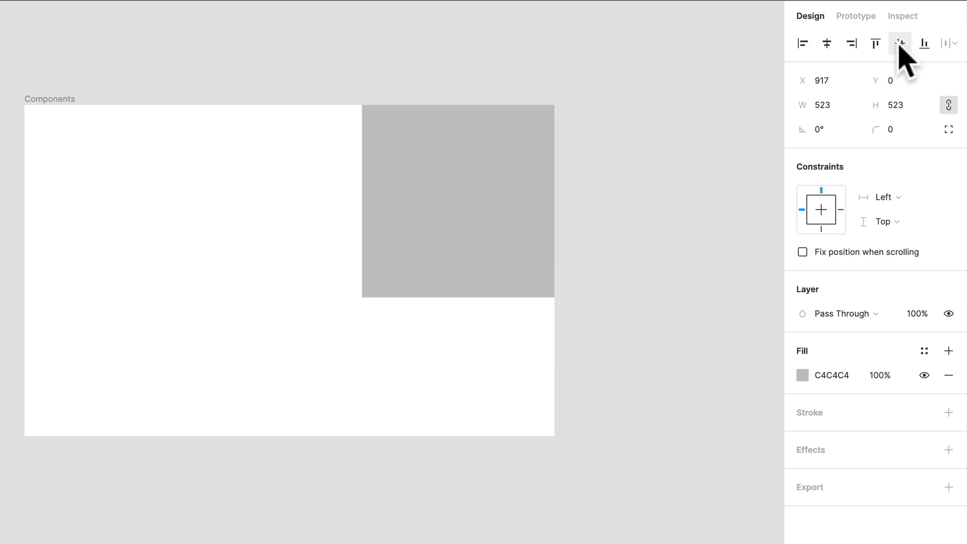
click(899, 44)
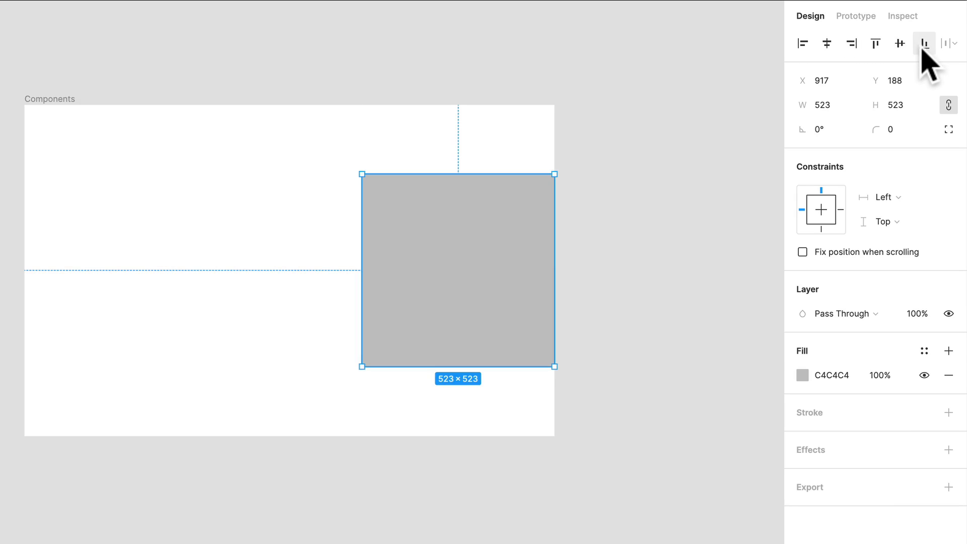
click(924, 45)
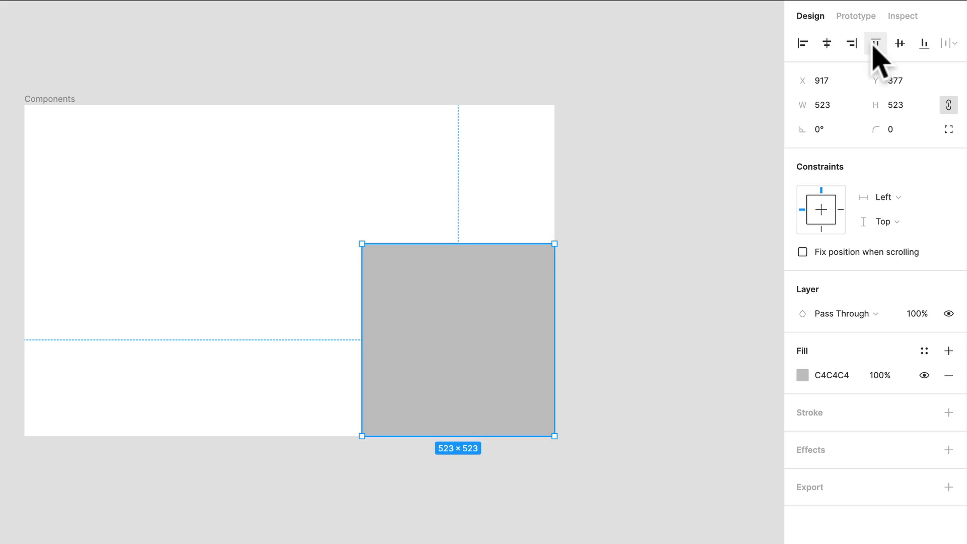
Center the rectangle horizontally and vertically in the Components frame
click(851, 43)
click(827, 43)
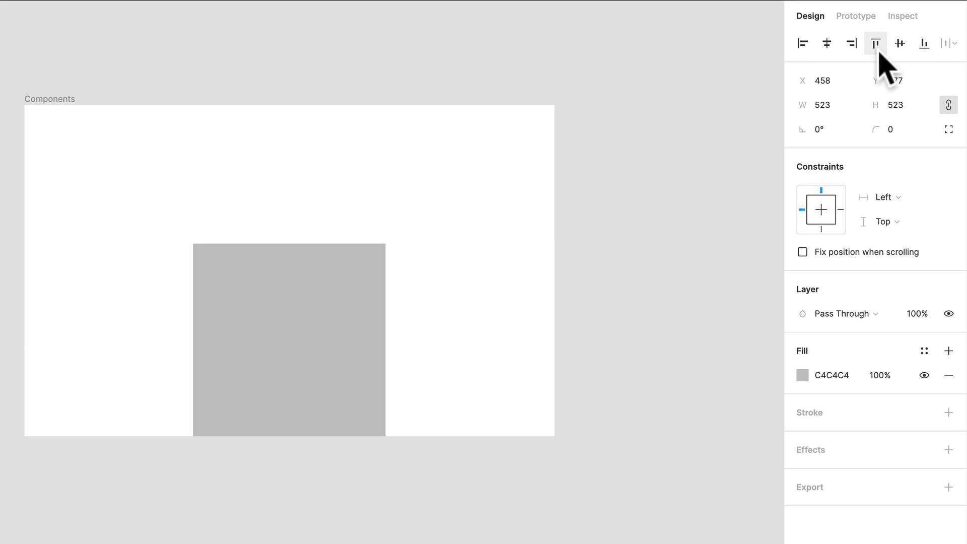
click(899, 45)
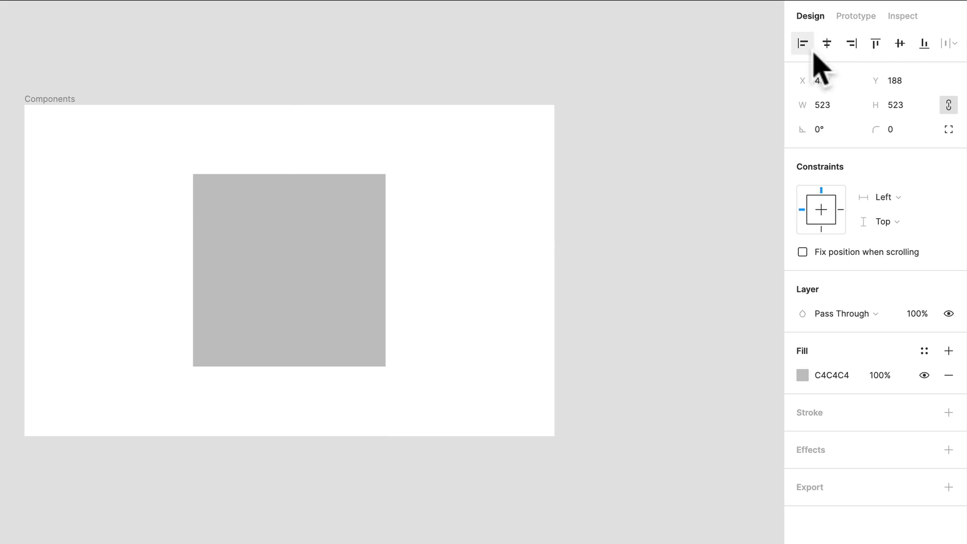
click(827, 43)
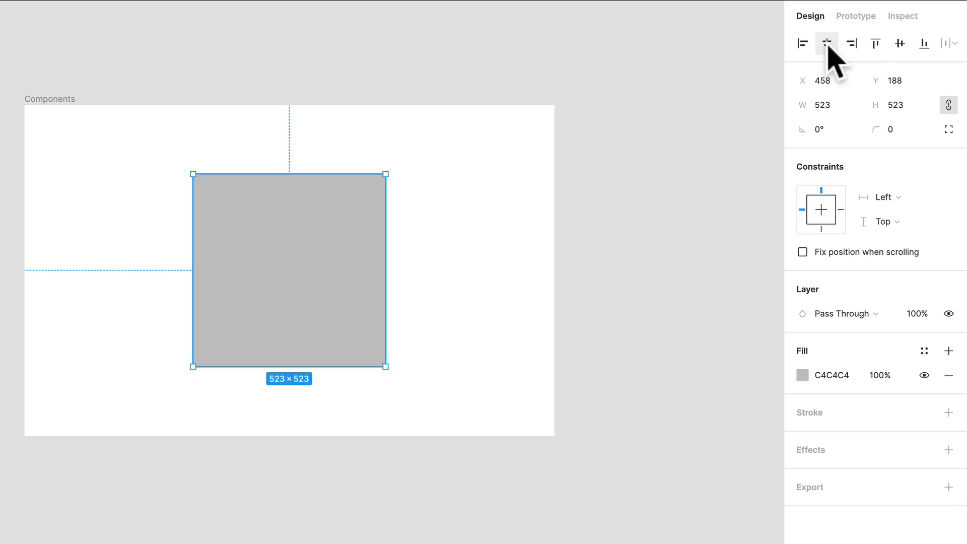
click(897, 46)
Align the rectangle to the frame's left and bottom edges, and finally to its right and top edges
click(802, 44)
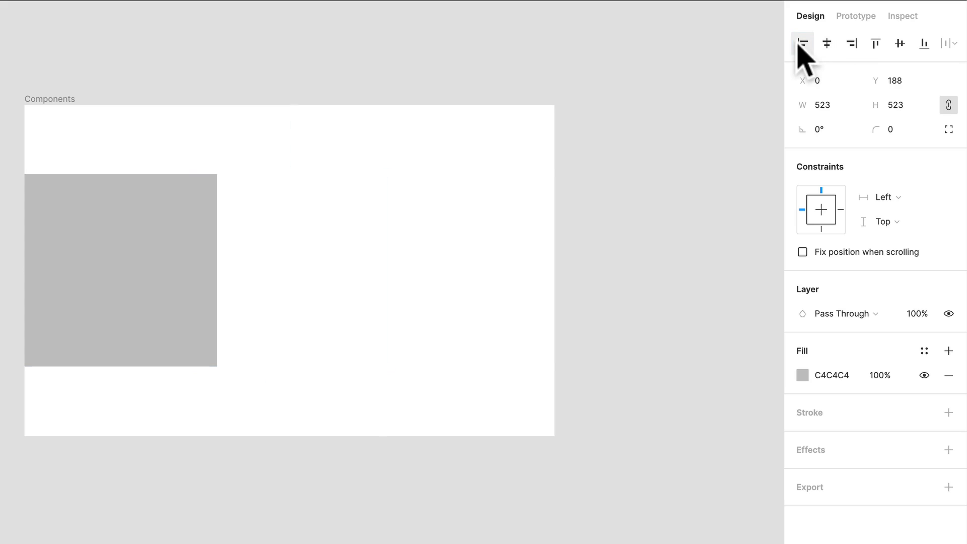
click(925, 45)
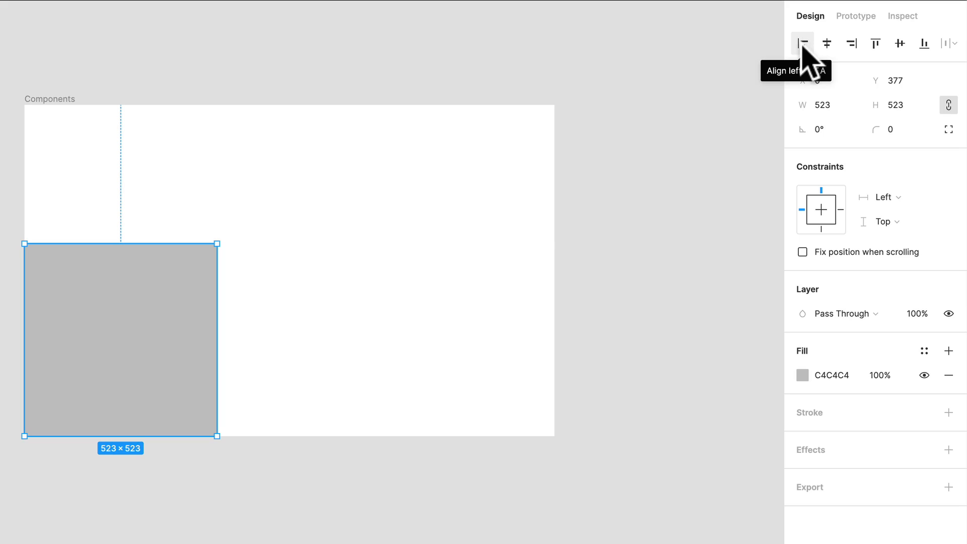
click(855, 50)
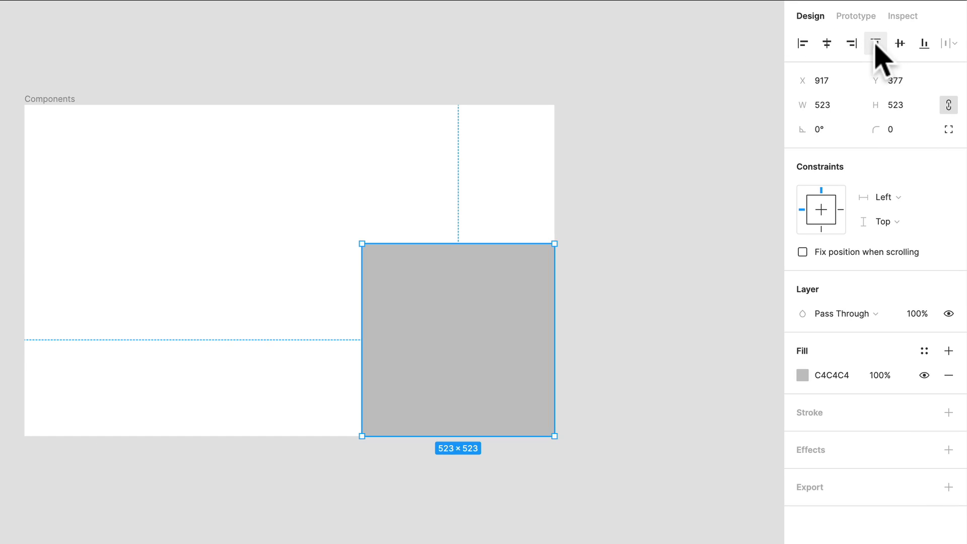
click(875, 44)
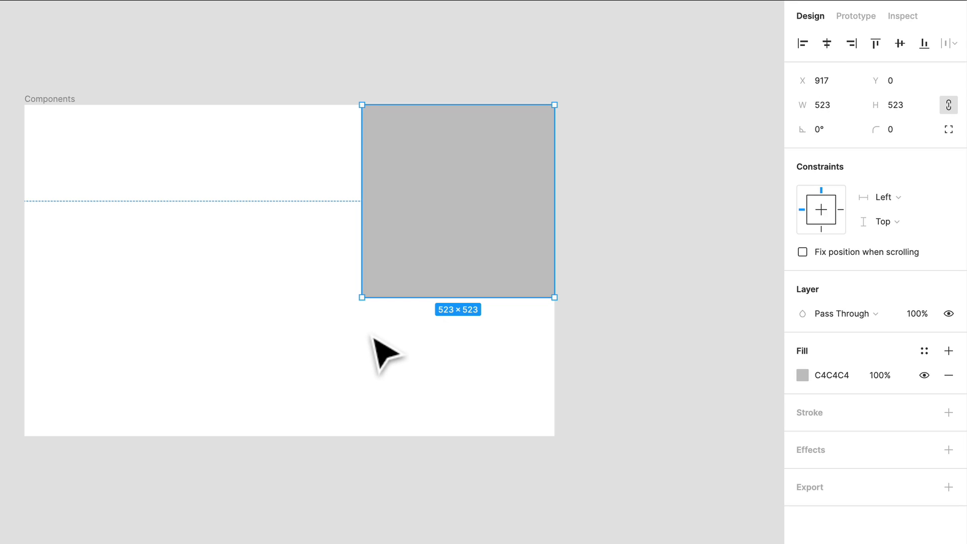
Duplicate the square to its left, try aligning both squares by horizontal centers, and undo that alignment
drag(468, 247, 184, 197)
shift+click(434, 191)
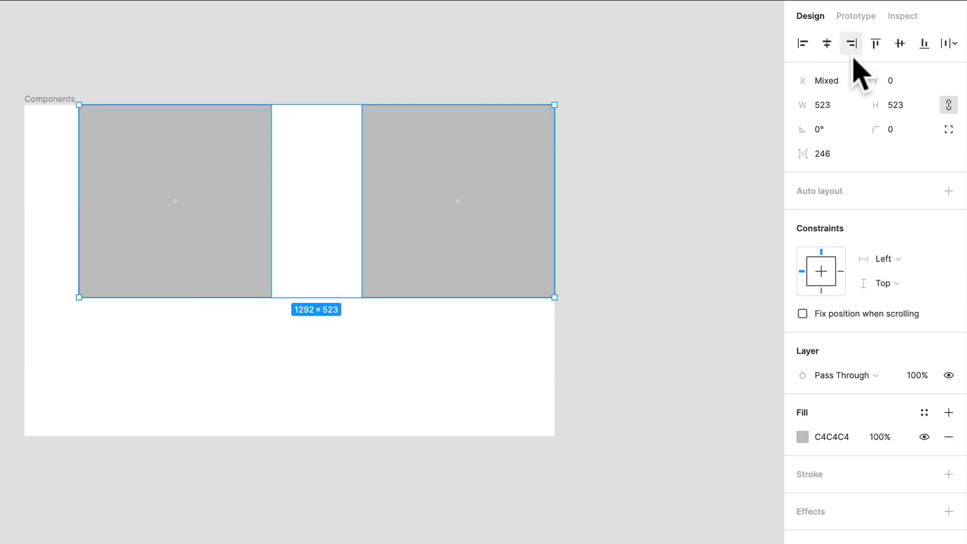
click(834, 45)
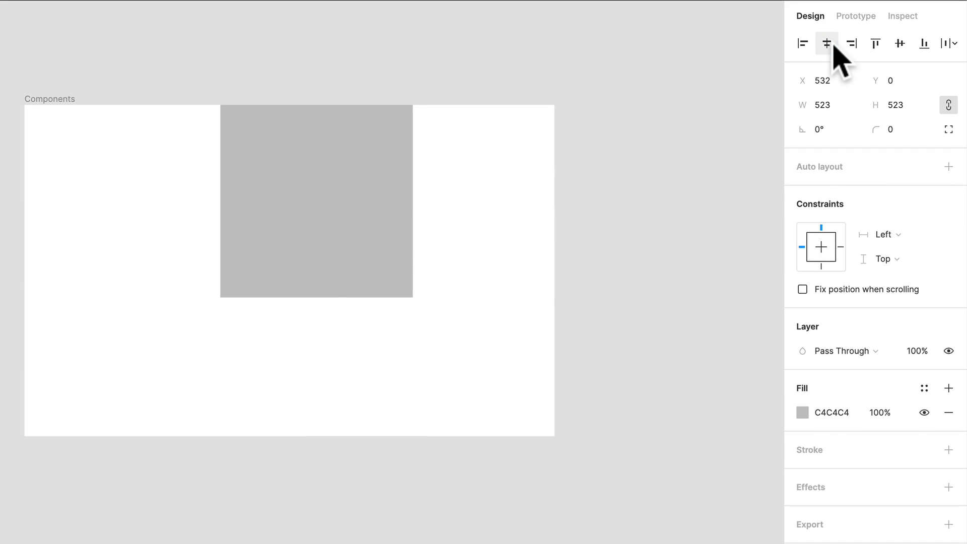
key(ctrl+z)
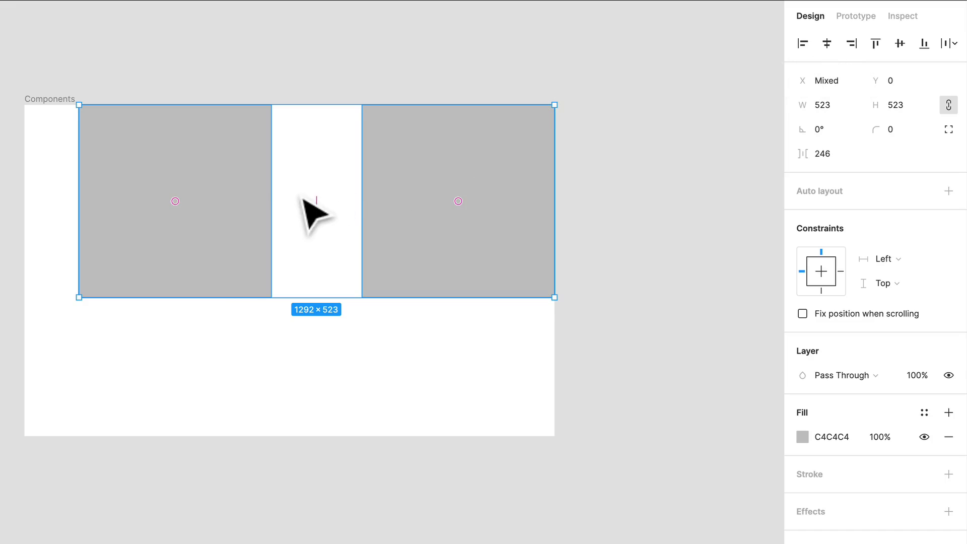
Move the left square down about 203 px and place a third copy at about X 791, Y 559
drag(201, 210, 201, 284)
shift+click(502, 169)
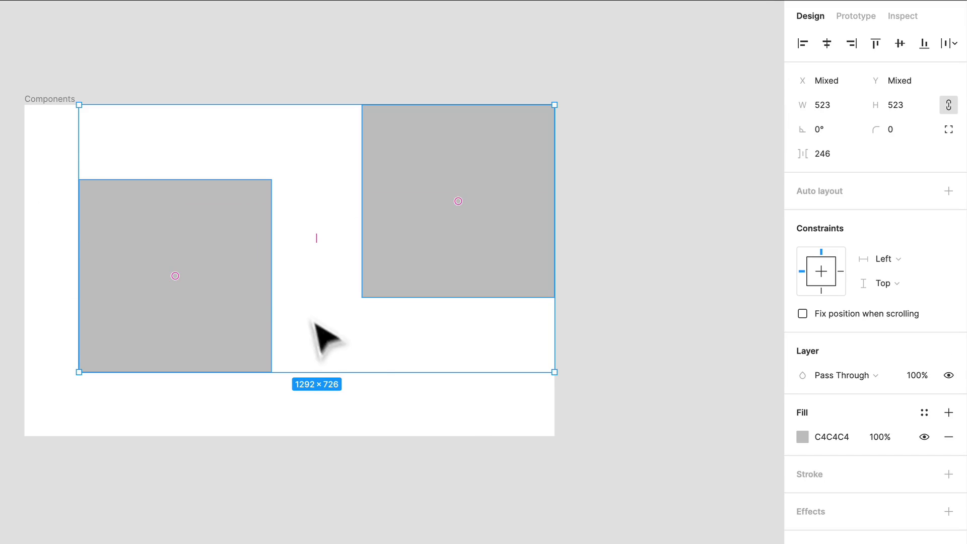
click(463, 443)
mouse_move(452, 400)
mouse_down()
mouse_move(173, 225)
mouse_move(367, 392)
mouse_move(457, 393)
mouse_up()
click(332, 363)
key(alt)
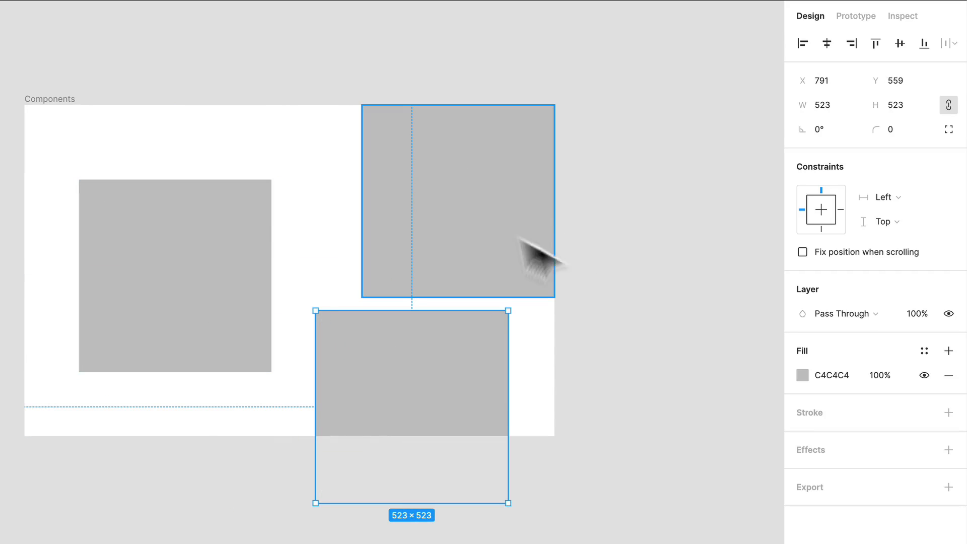
Align the left and upper-right squares by their vertical centers, and move the pair to the middle of the frame
click(245, 236)
key(shift)
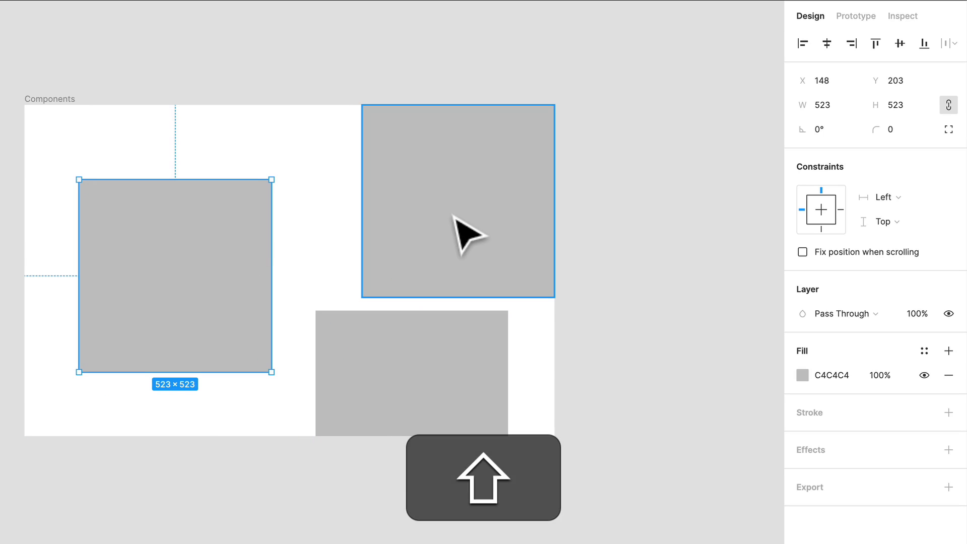
shift+click(454, 216)
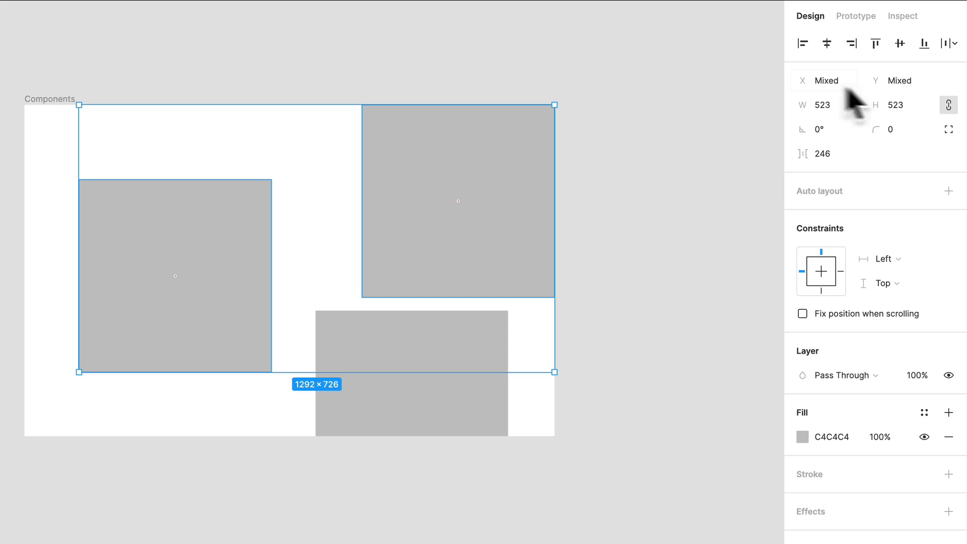
click(900, 44)
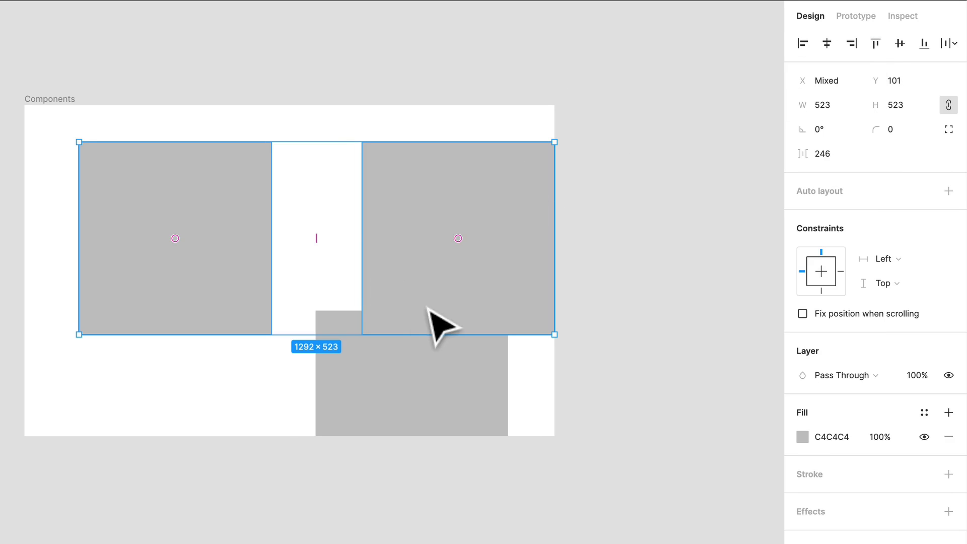
drag(429, 309, 400, 338)
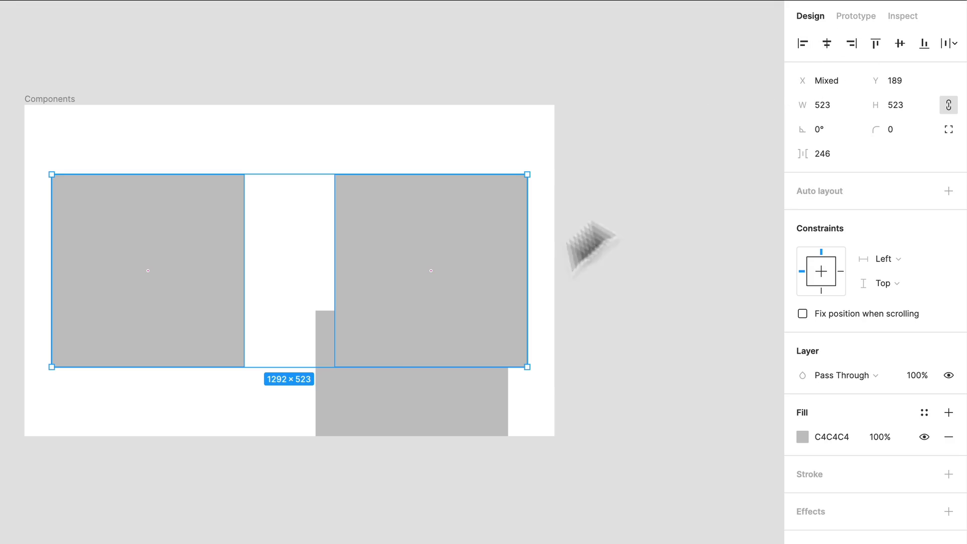
Delete the upper-right and lower squares, and move the remaining square to the frame's center at X 458, Y 189
click(447, 293)
shift+click(361, 401)
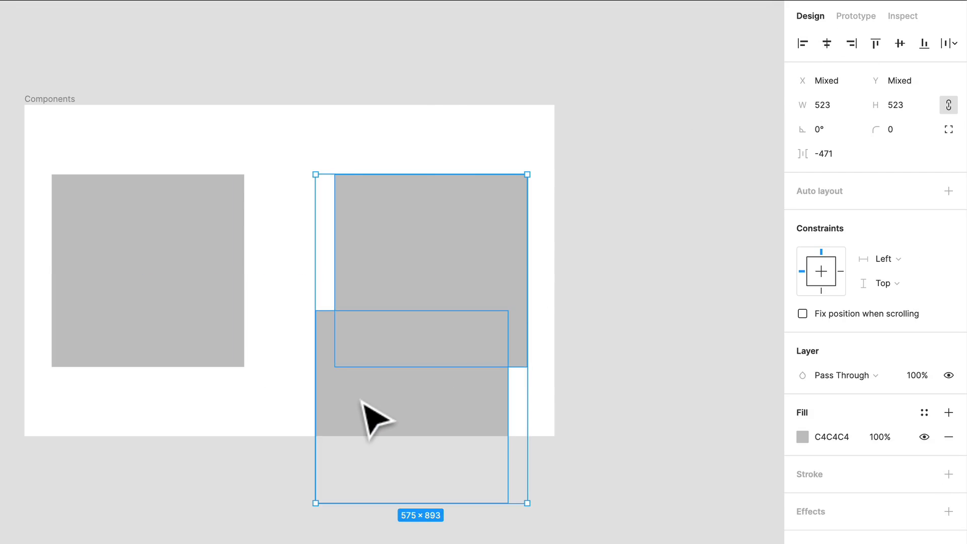
key(Delete)
drag(125, 244, 267, 246)
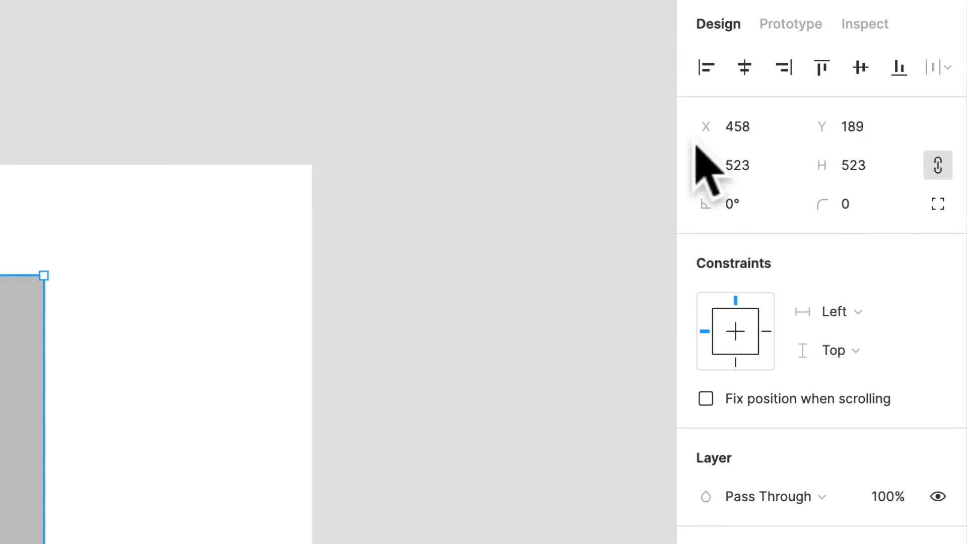
Try positioning the square at X 200, Y 0, and undo both position changes
click(753, 168)
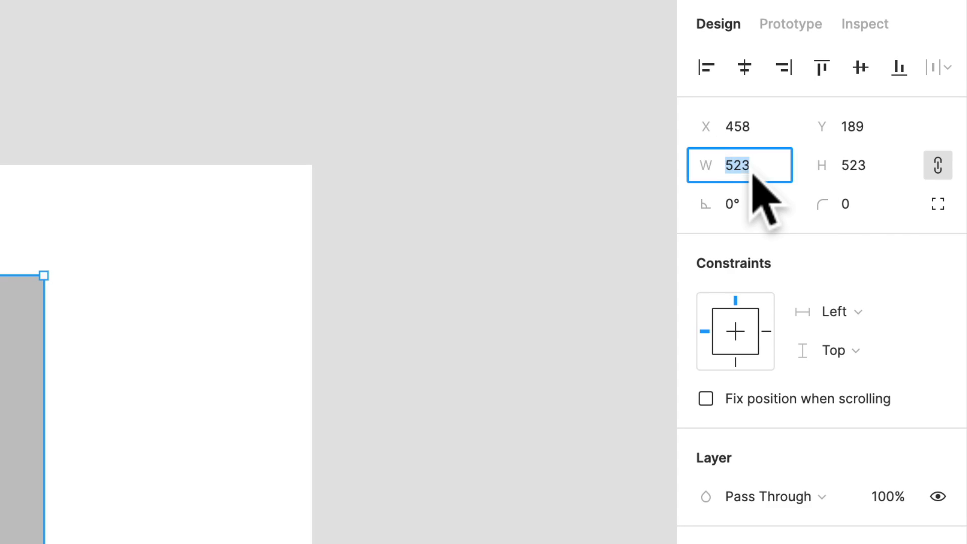
click(858, 168)
click(733, 127)
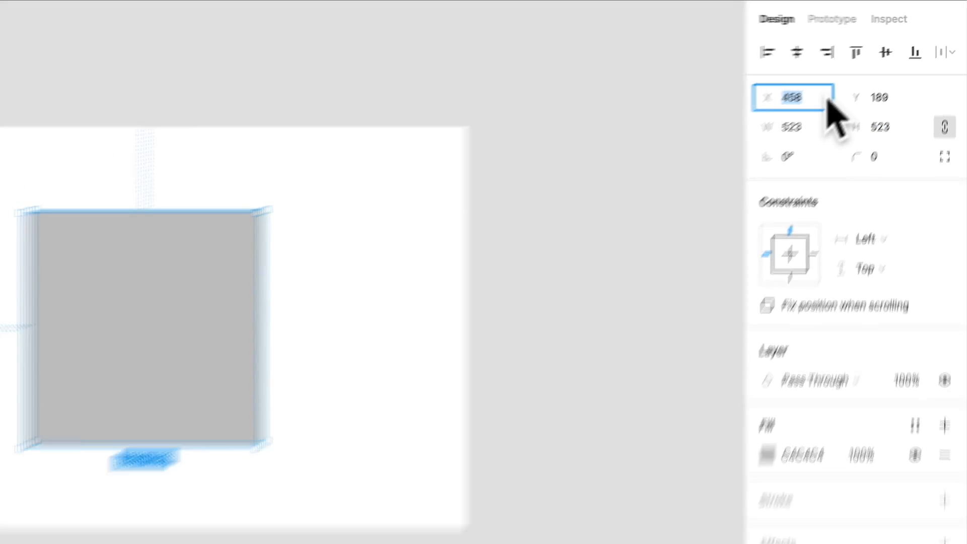
text(200)
key(Return)
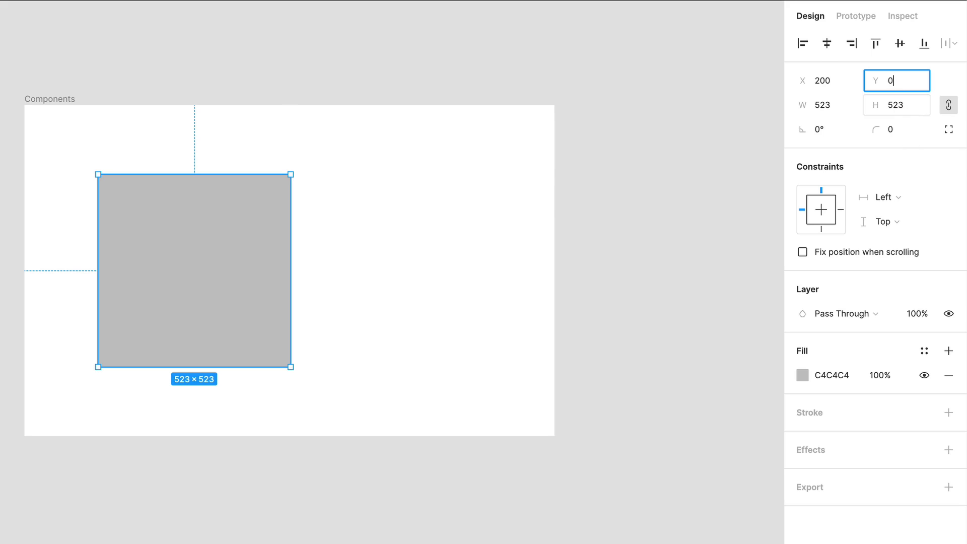
key(Return)
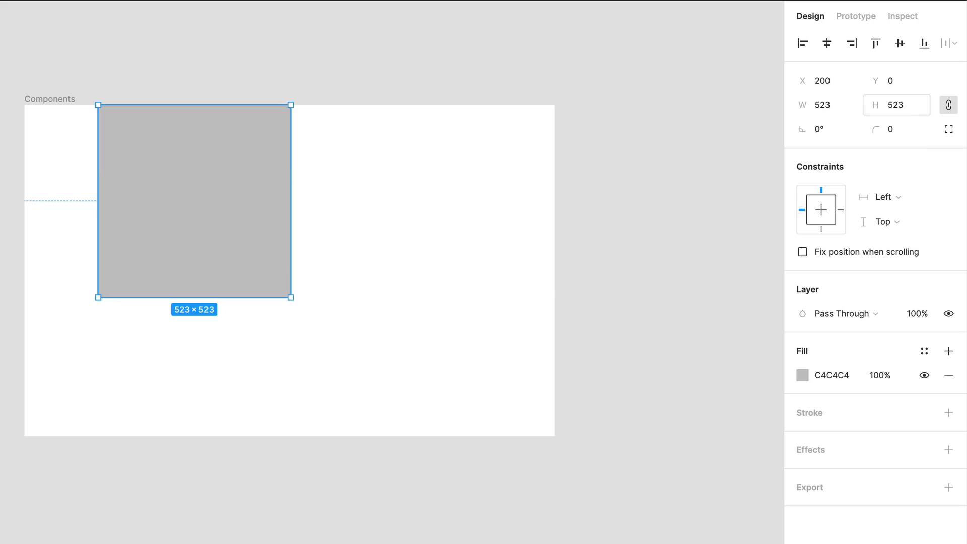
key(ctrl+z)
key(ctrl+z)
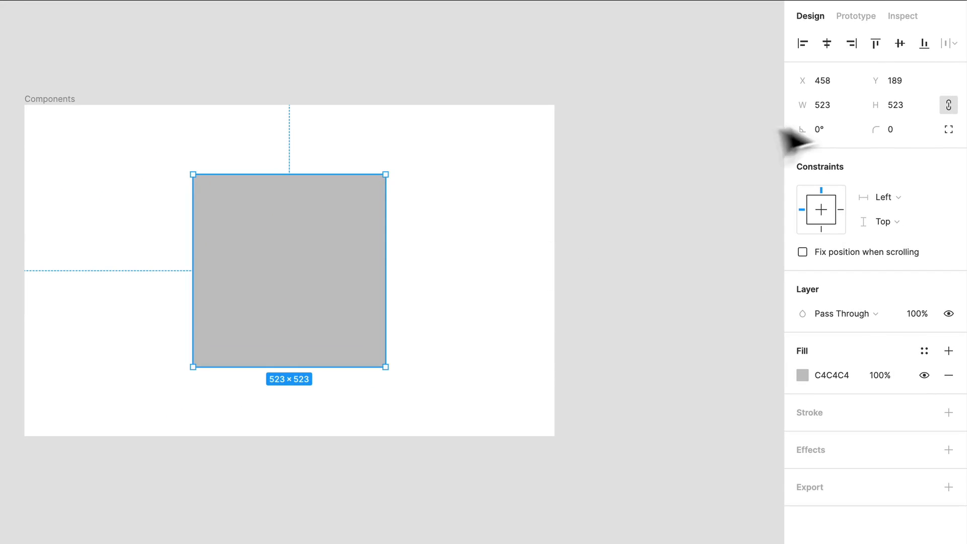
Set the square's width to 400 with its proportions constrained, and release the proportion constraint
click(833, 107)
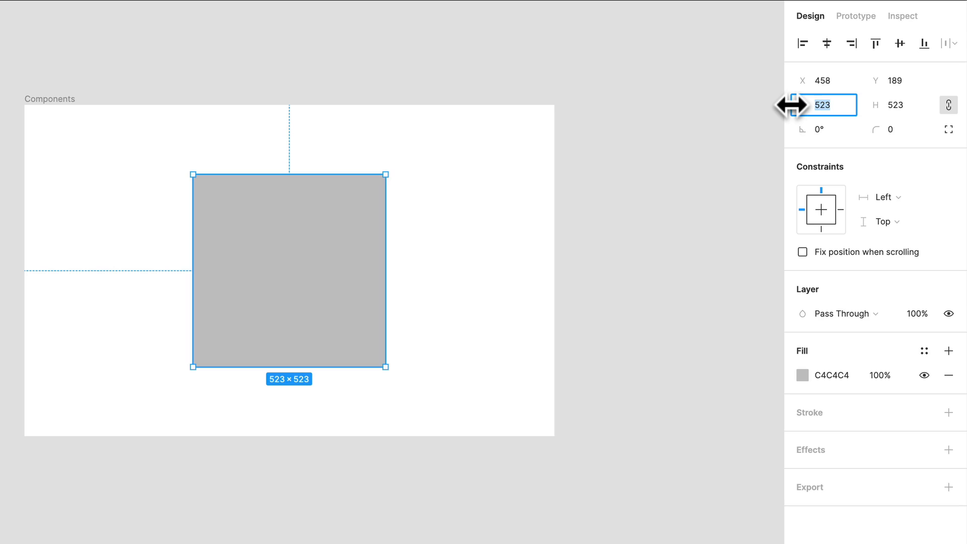
key(Return)
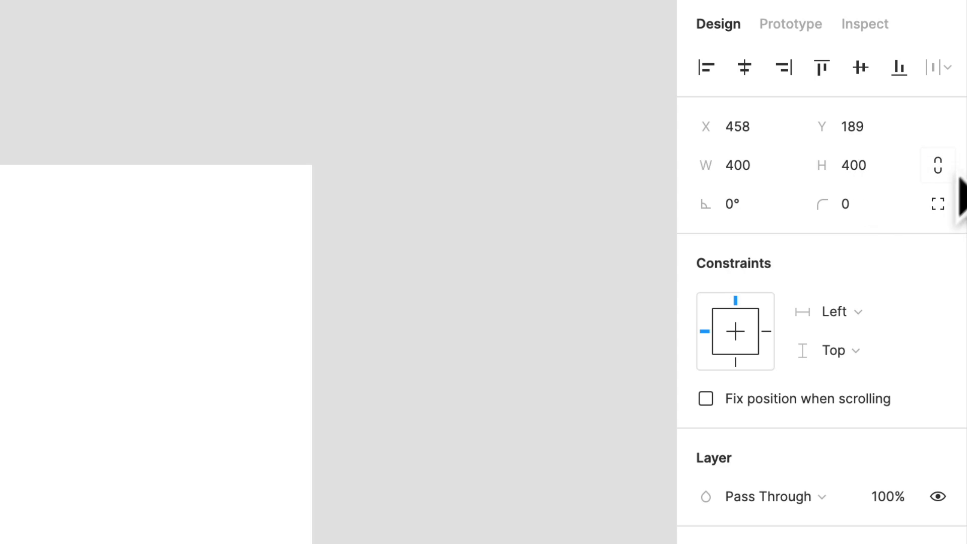
Try setting the square's height to 200 with unconstrained proportions, and undo the recent size changes
click(858, 166)
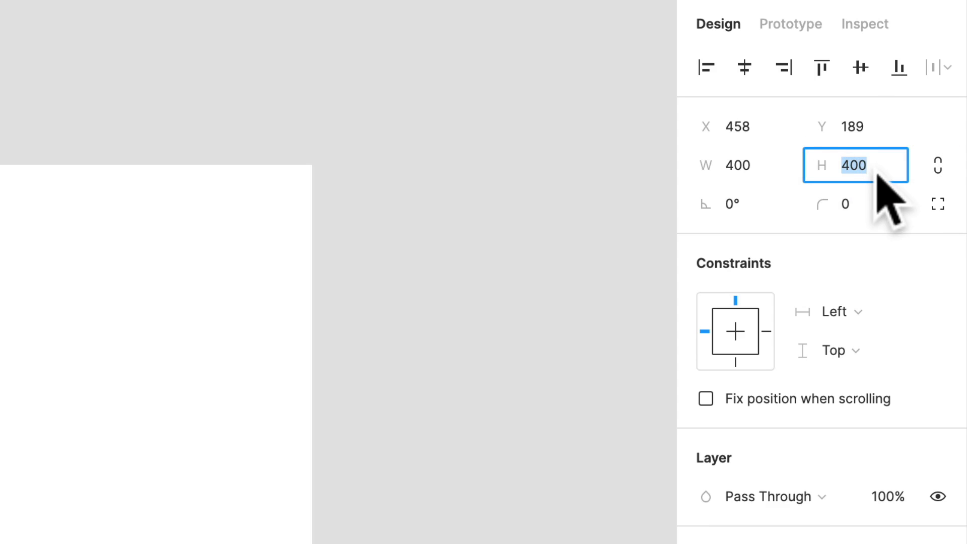
text(200)
key(Return)
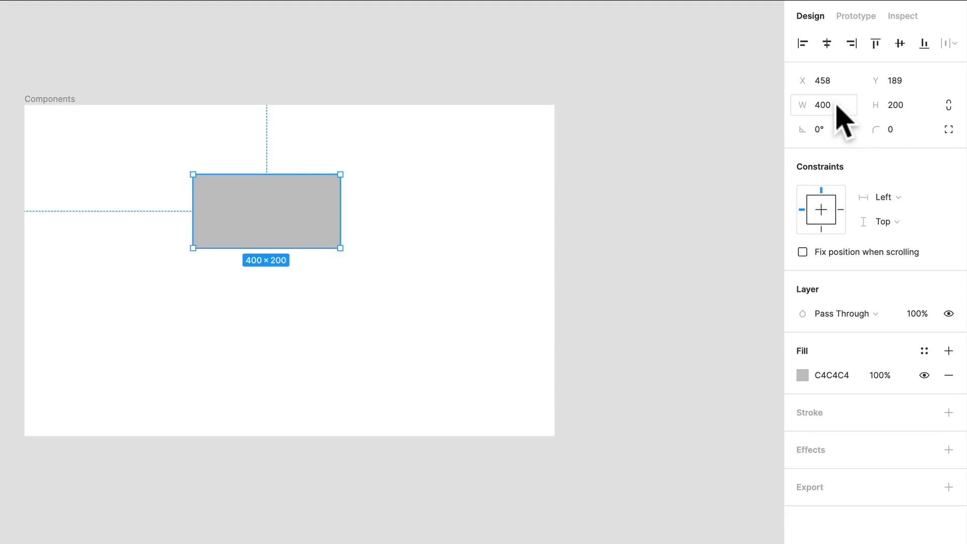
key(ctrl+z)
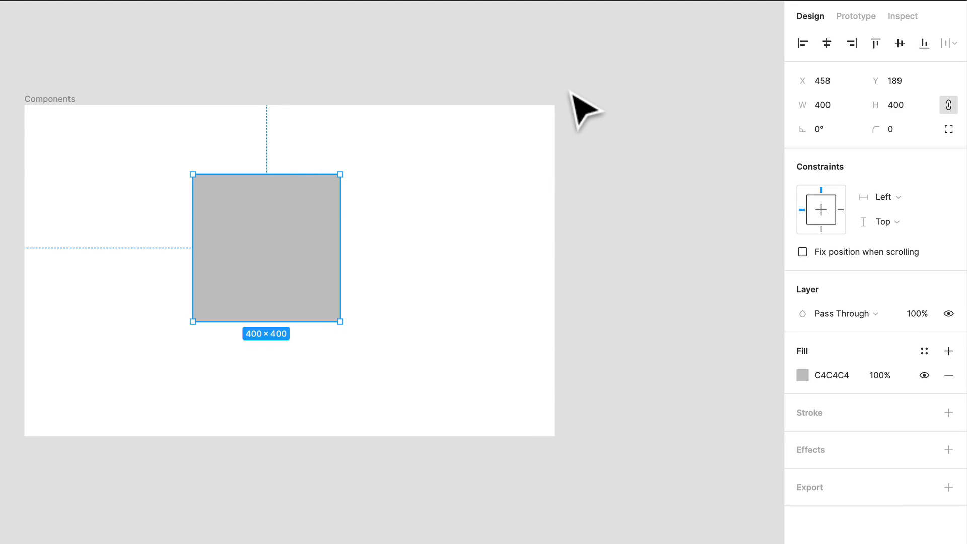
key(ctrl+z)
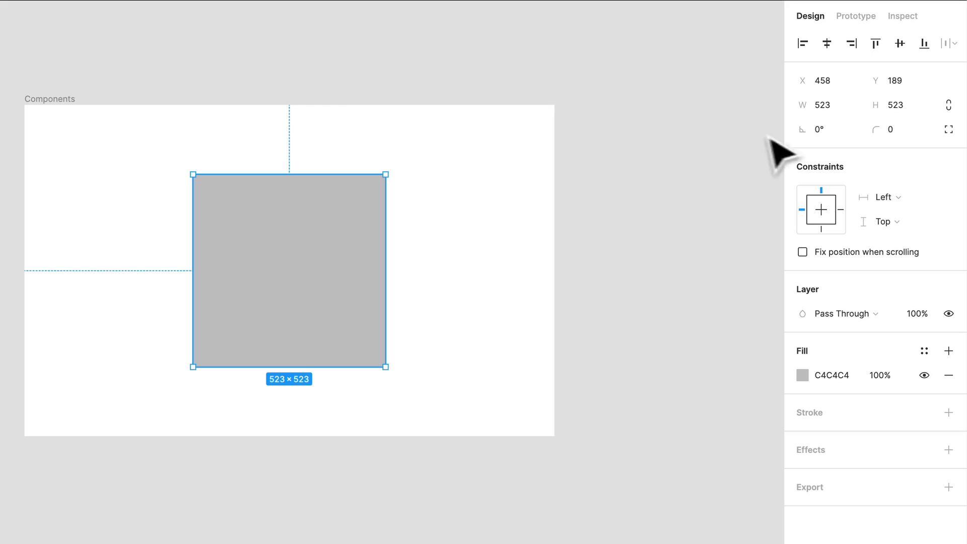
Resize the square to 500 × 500 with constrained proportions, and center it horizontally and vertically in the frame
click(947, 105)
click(839, 106)
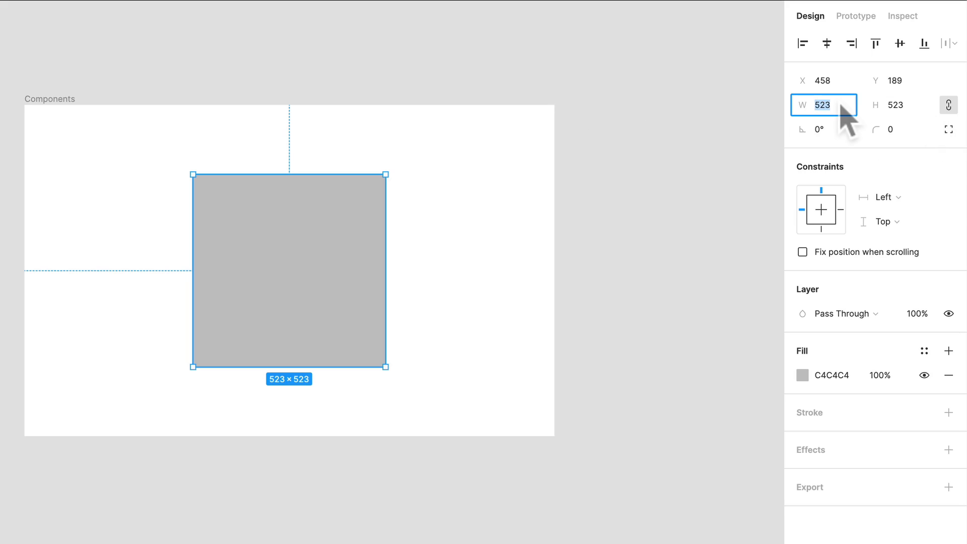
key(Return)
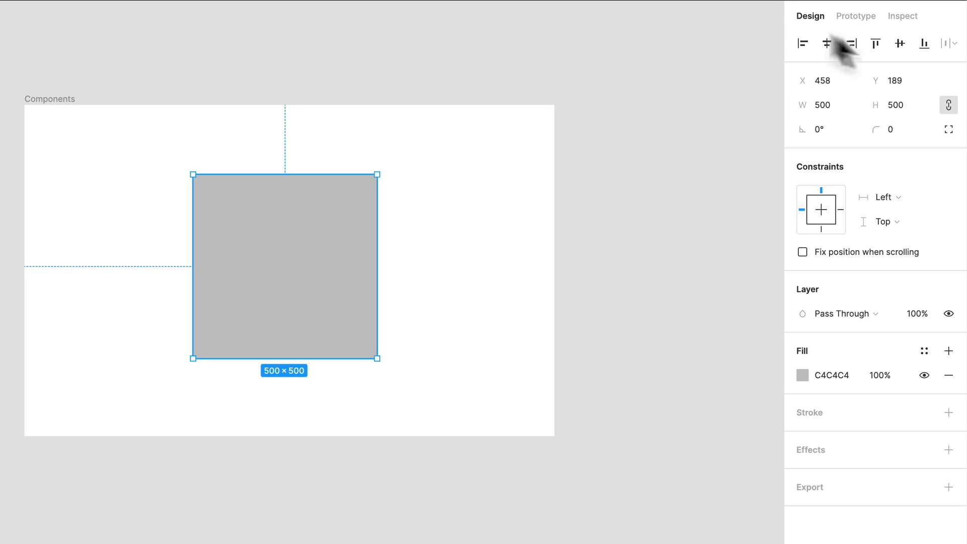
click(828, 44)
click(899, 43)
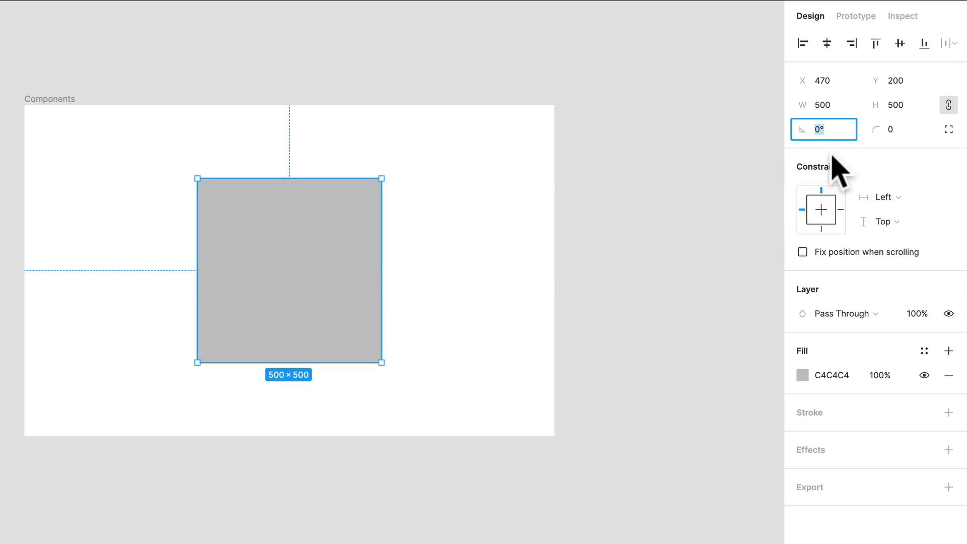
Try rotating the square to 90°, 45° and 15°, and return its rotation to 0°
text(0)
key(Return)
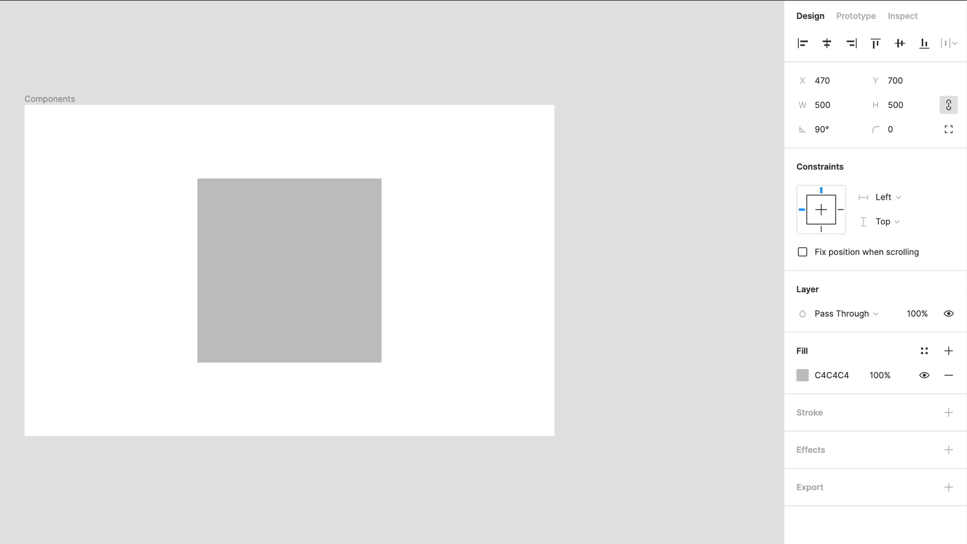
click(824, 130)
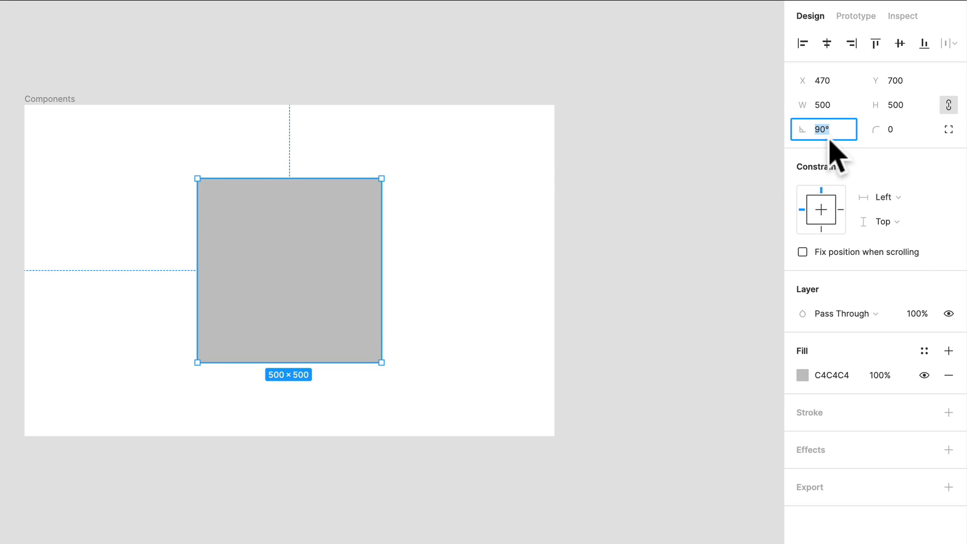
key(Return)
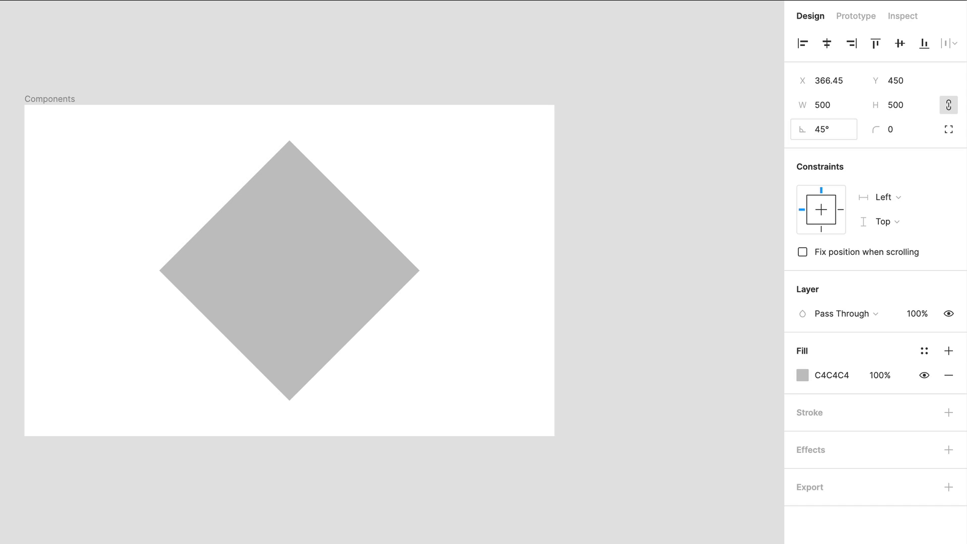
text(1)
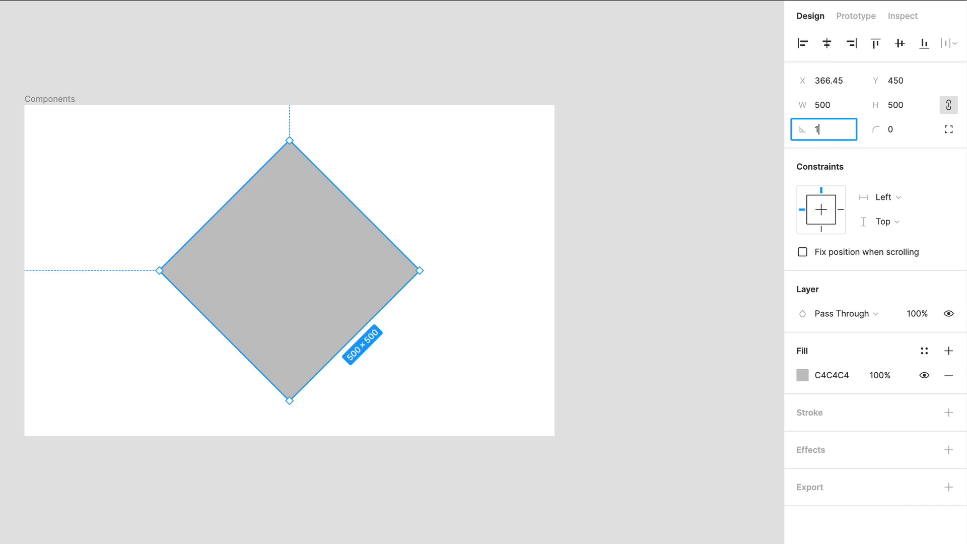
text(5)
key(Return)
click(821, 128)
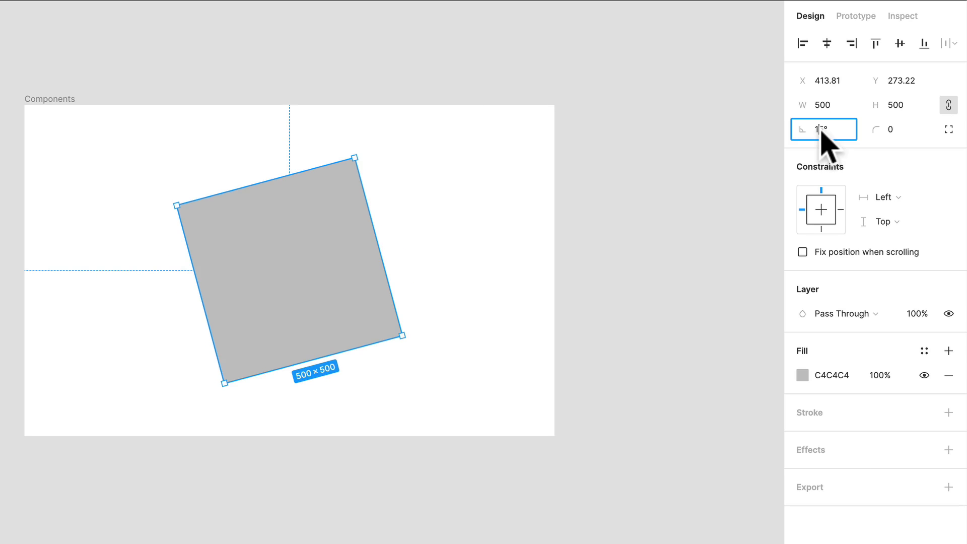
key(Return)
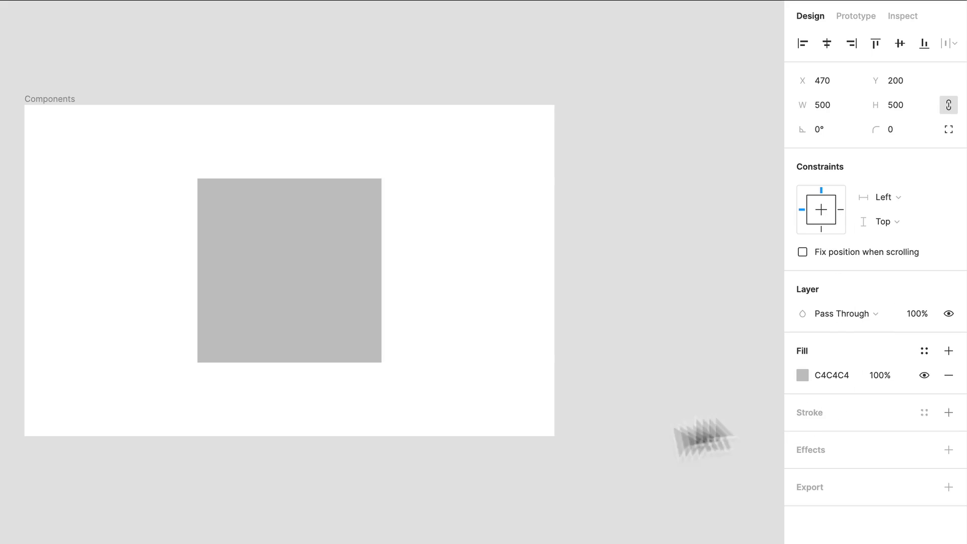
Try rotating the square on the canvas from its corner, including a snapped rotation to -135°, and undo the rotation
scroll(383, 181, up, 5)
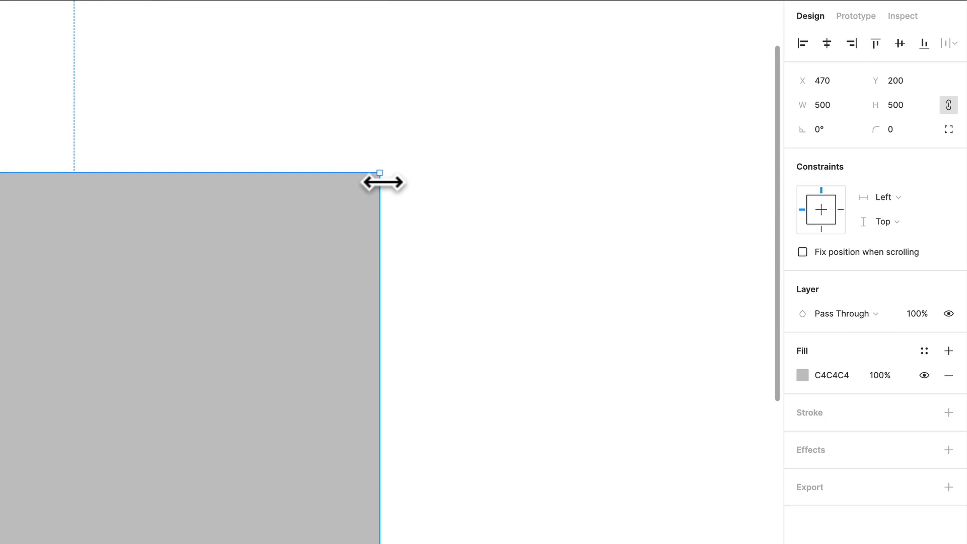
scroll(398, 198, left, 5)
scroll(384, 184, down, 3)
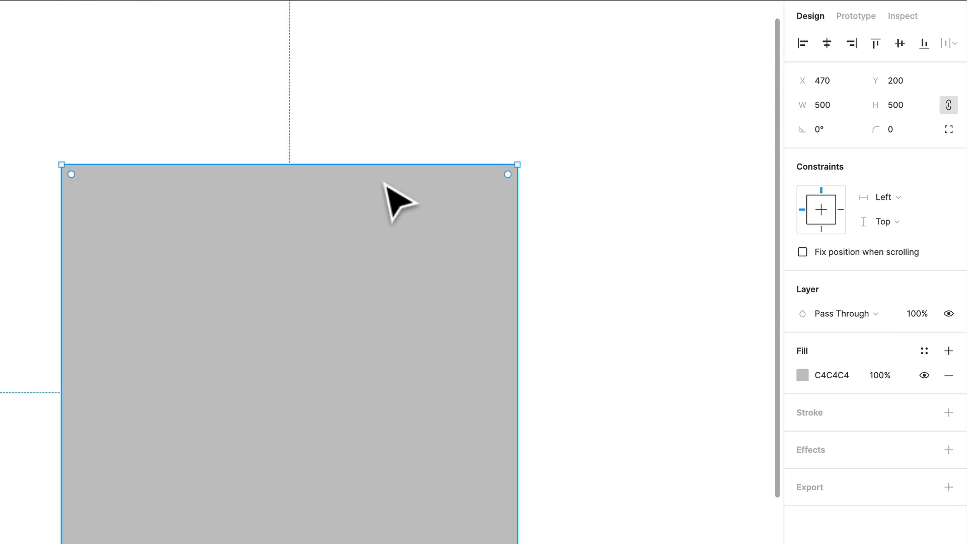
scroll(395, 201, down, 2)
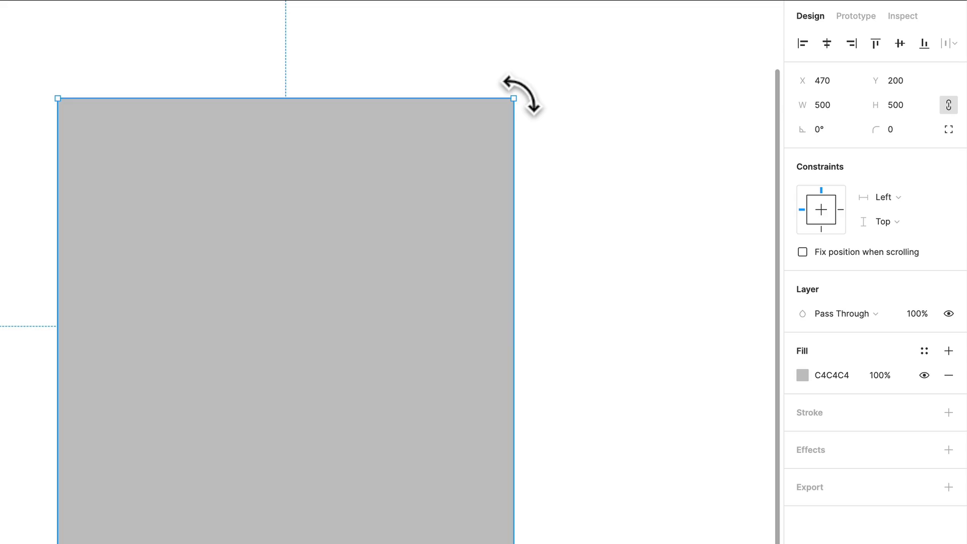
drag(519, 94, 271, 486)
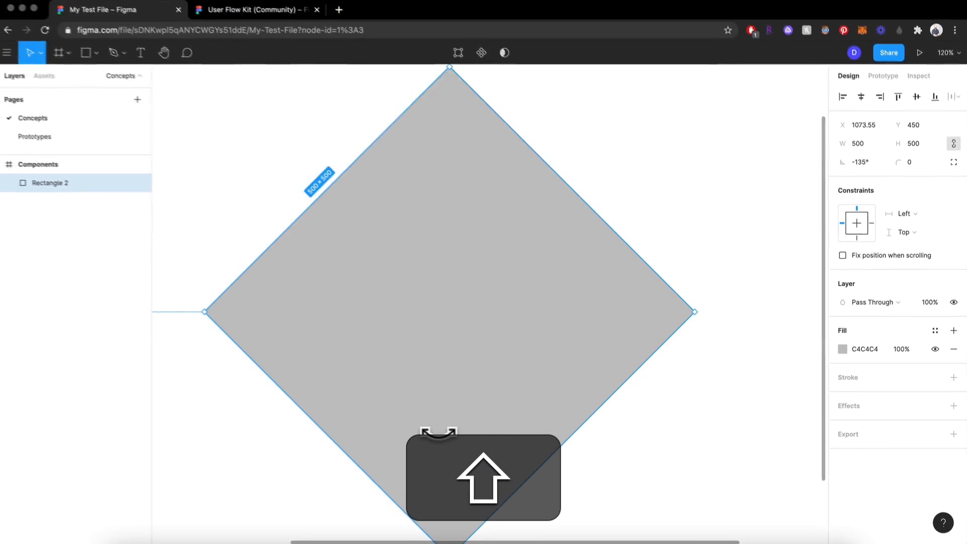
drag(438, 432, 308, 275)
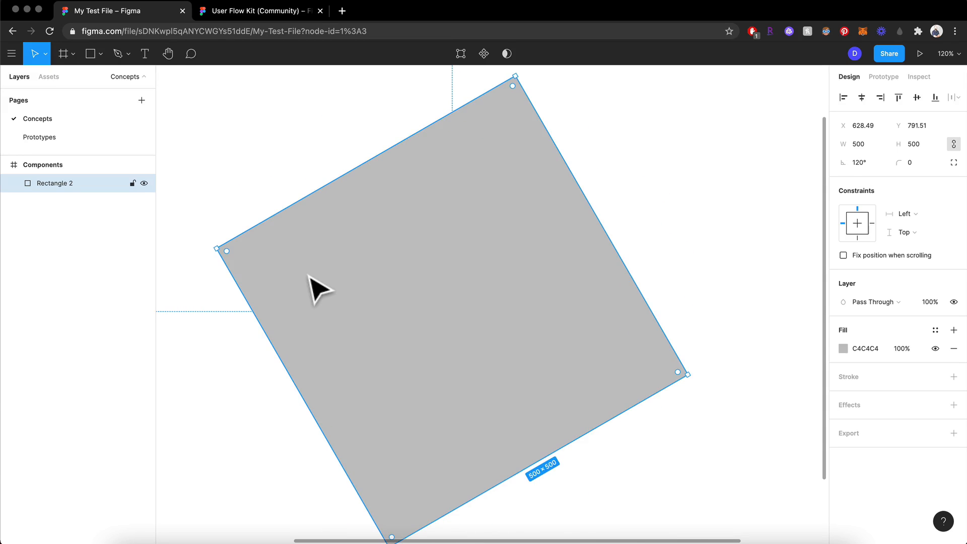
key(super+z)
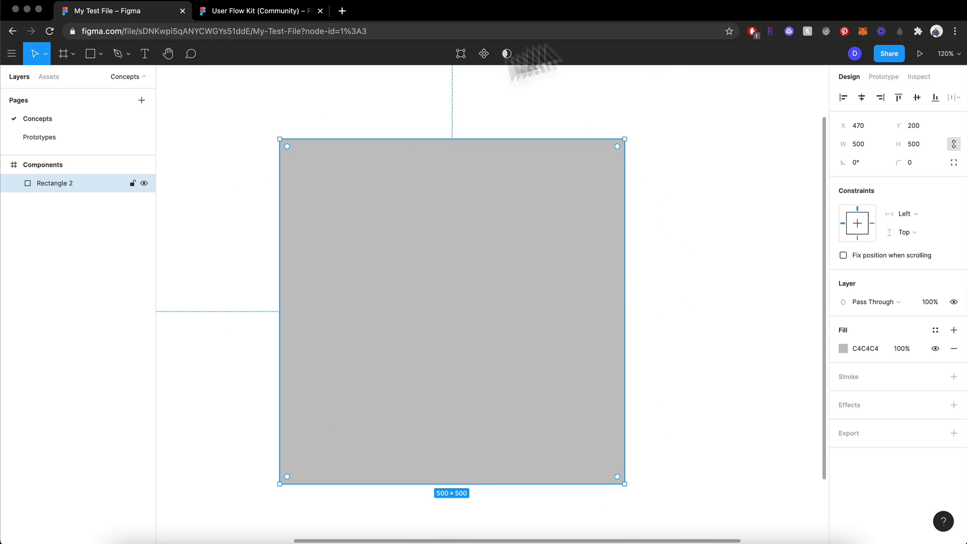
Set the square's corner radius to 100
click(658, 177)
click(587, 204)
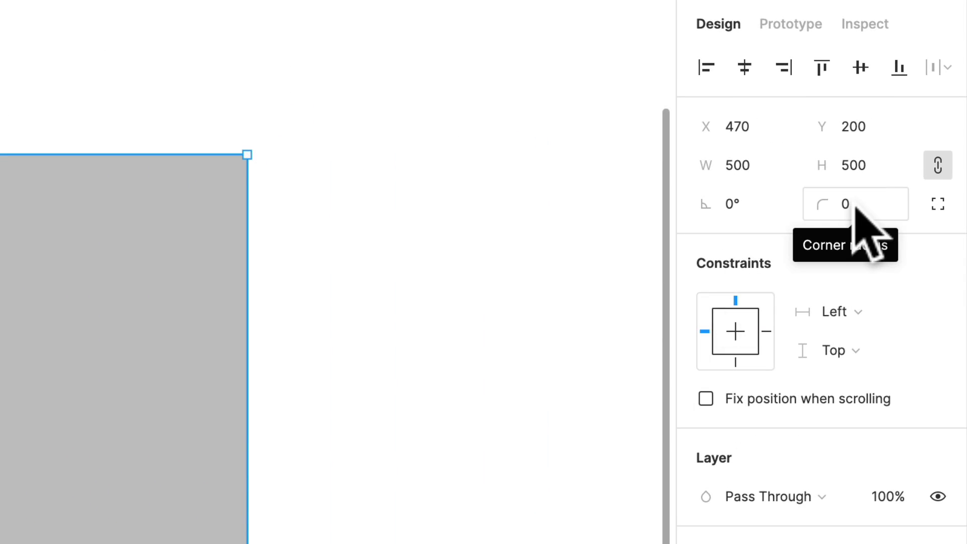
click(856, 207)
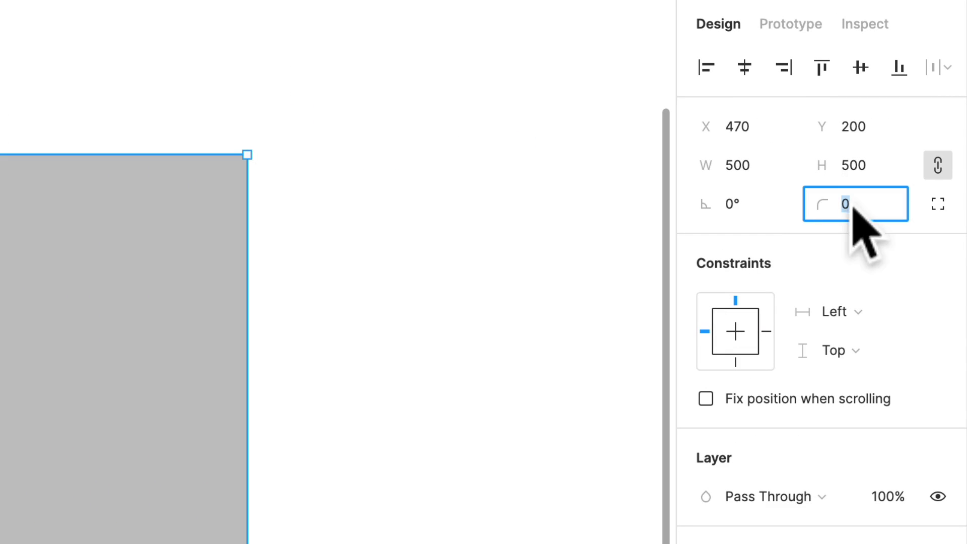
text(100)
key(Return)
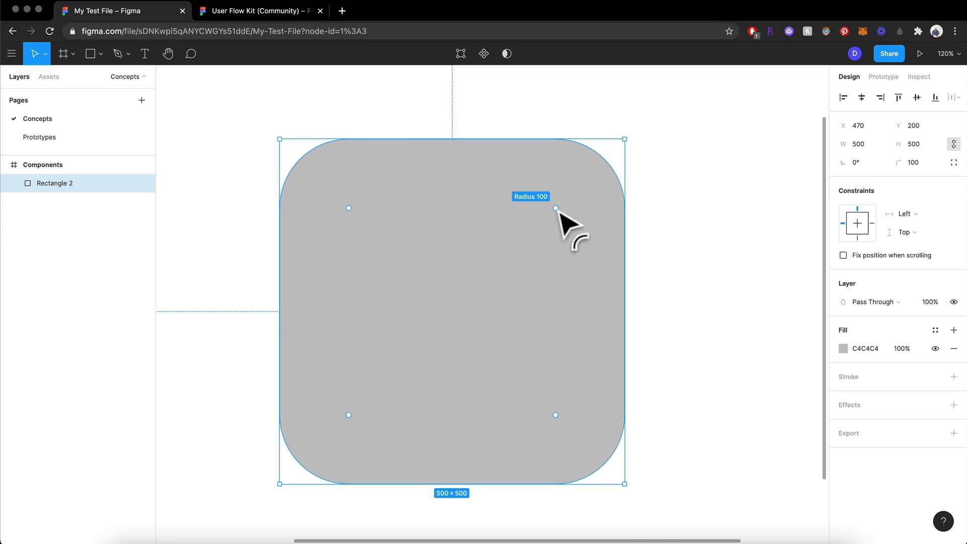
Try raising the corner radius to 250 directly on the canvas and reducing it to slightly rounded corners, and undo all radius changes
drag(557, 209, 422, 353)
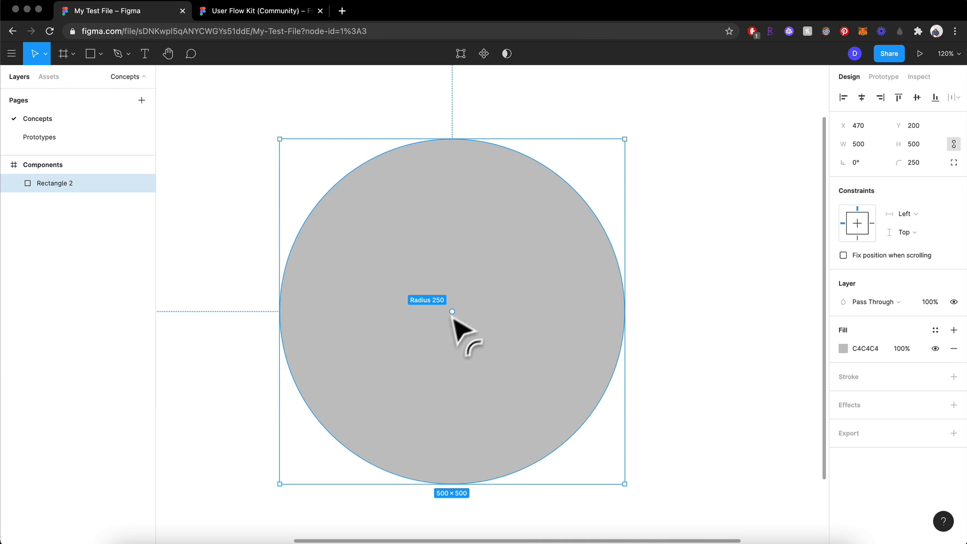
drag(452, 319, 659, 204)
click(675, 204)
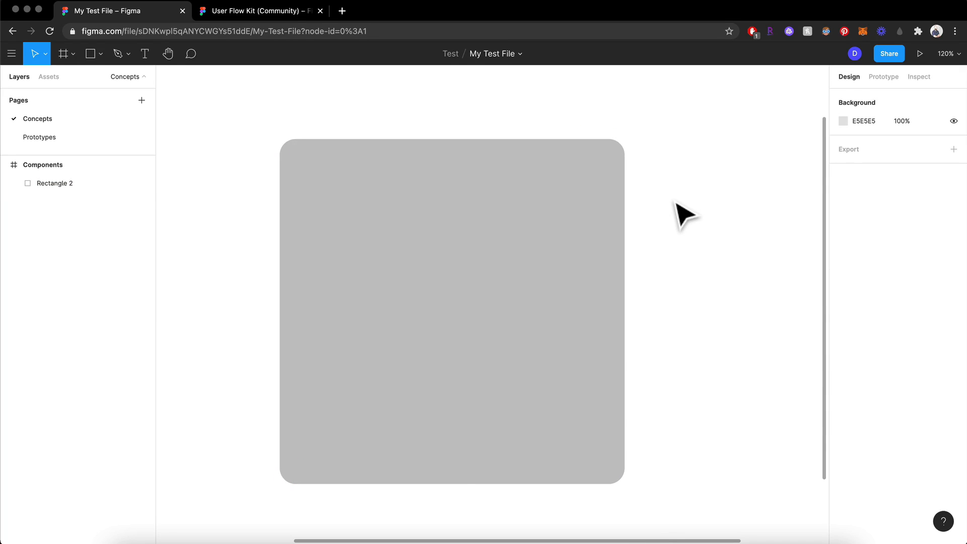
key(super+z)
key(super+z)
key(super+z)
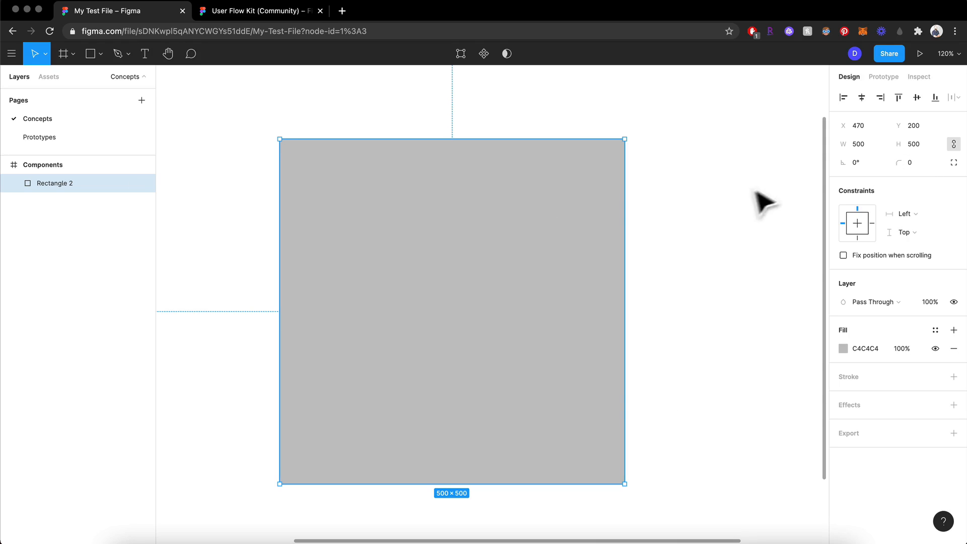
click(696, 287)
click(604, 281)
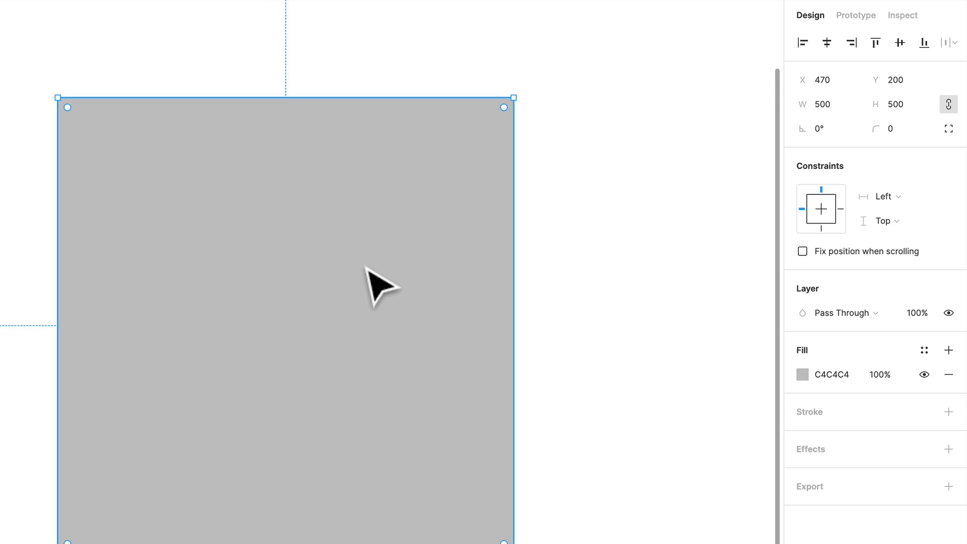
scroll(365, 267, down, 5)
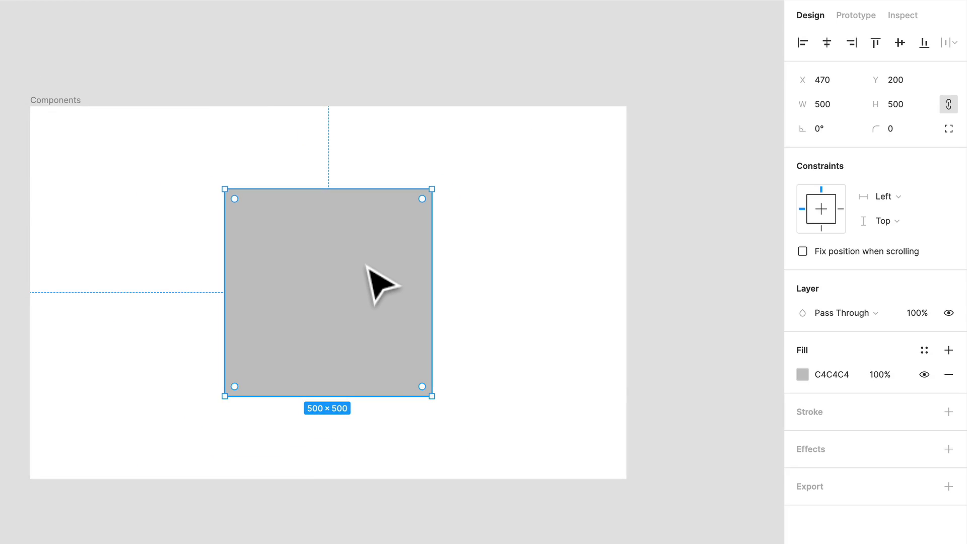
click(605, 224)
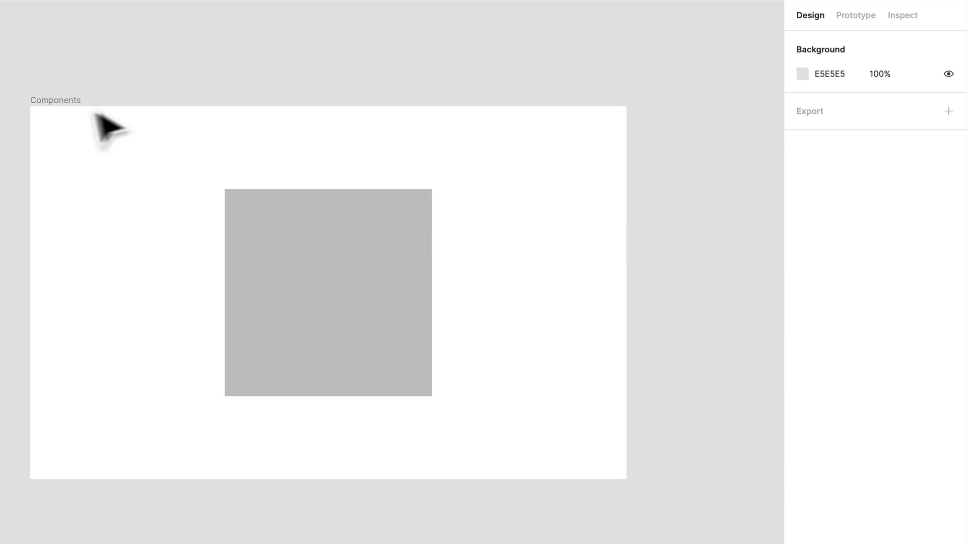
click(413, 332)
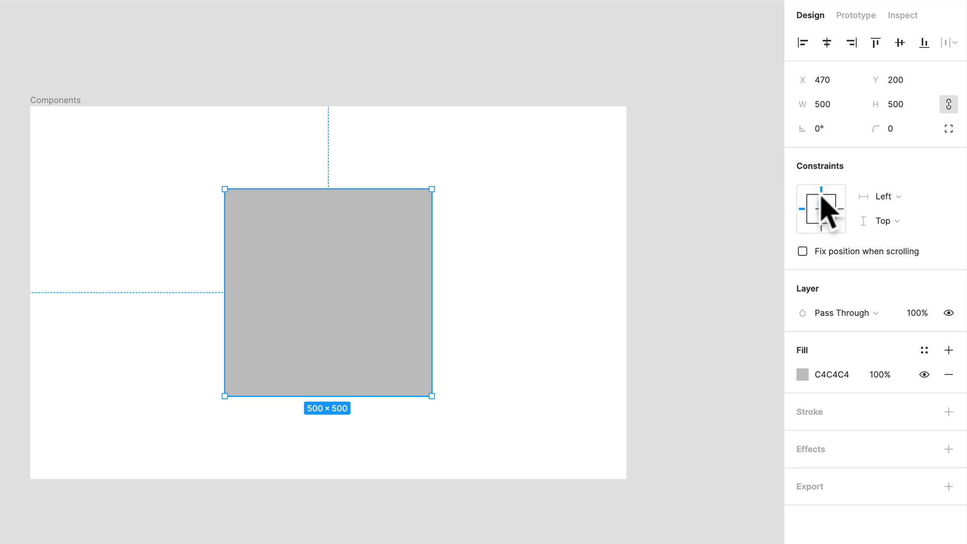
Try resizing the Components frame from its lower-right and upper-left corners, and undo each resize
click(65, 101)
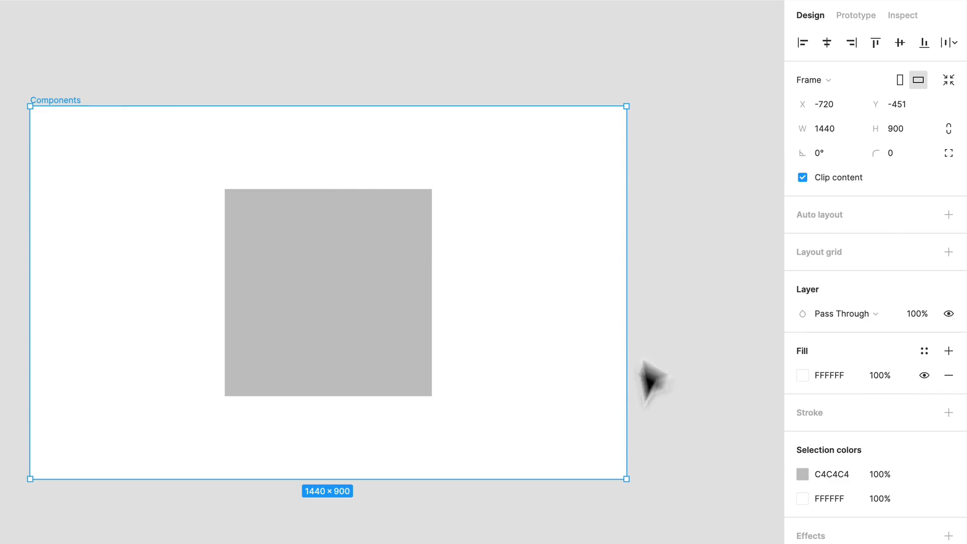
drag(628, 478, 678, 501)
key(ctrl+z)
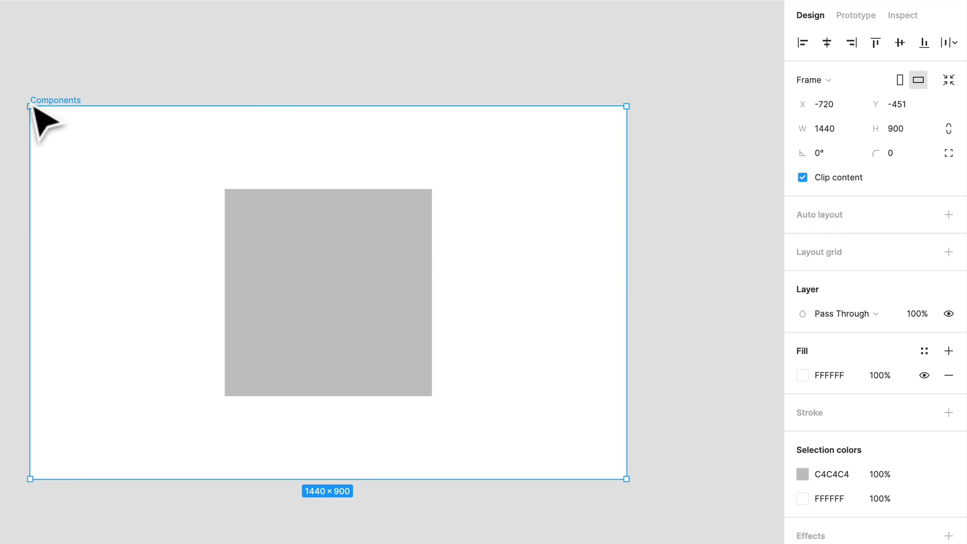
key(Return)
key(shift+Return)
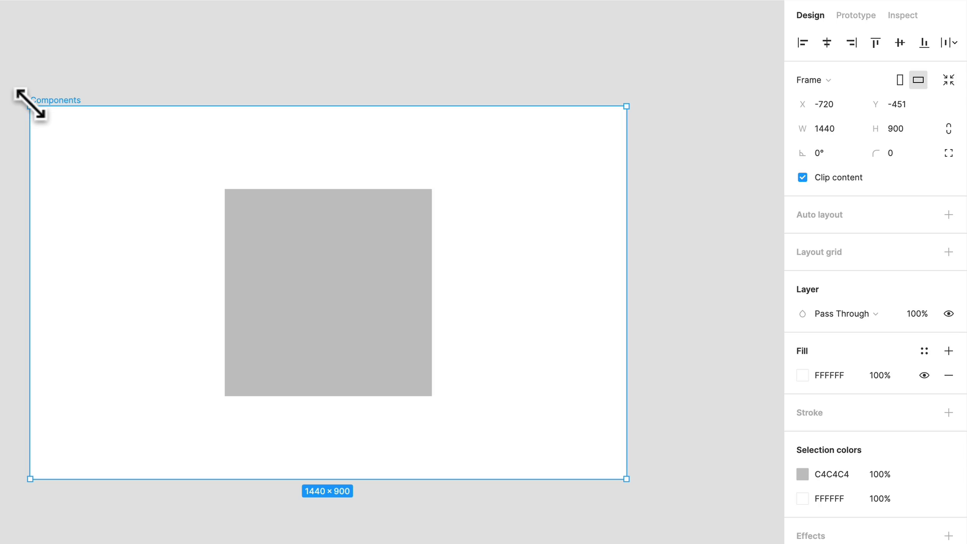
drag(30, 105, 131, 86)
key(super+z)
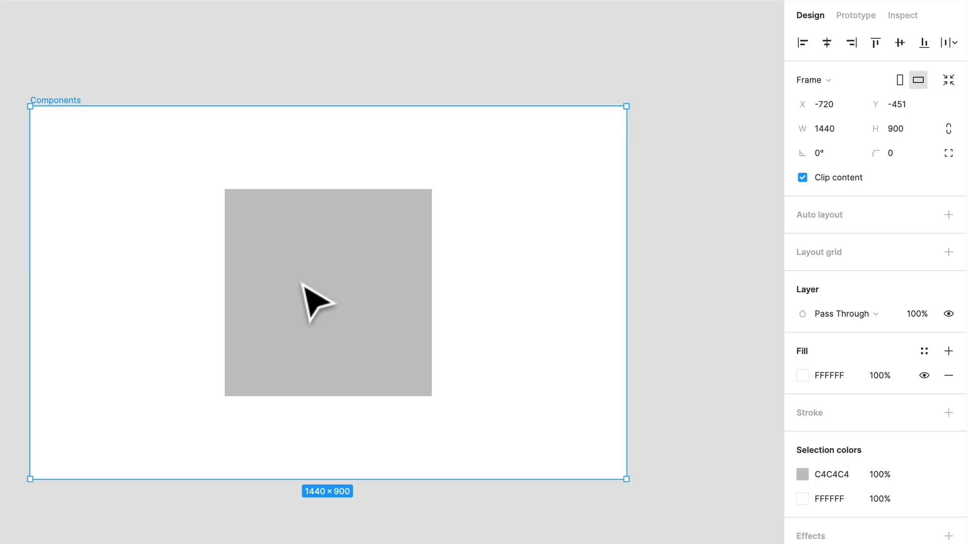
Set the grey square's constraints to Left and right horizontally and Top and bottom vertically
click(301, 281)
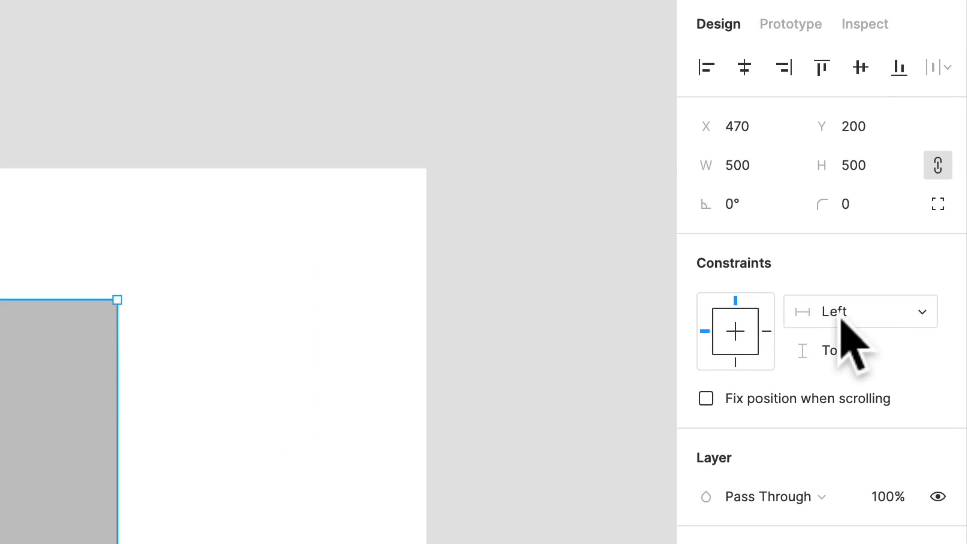
click(886, 203)
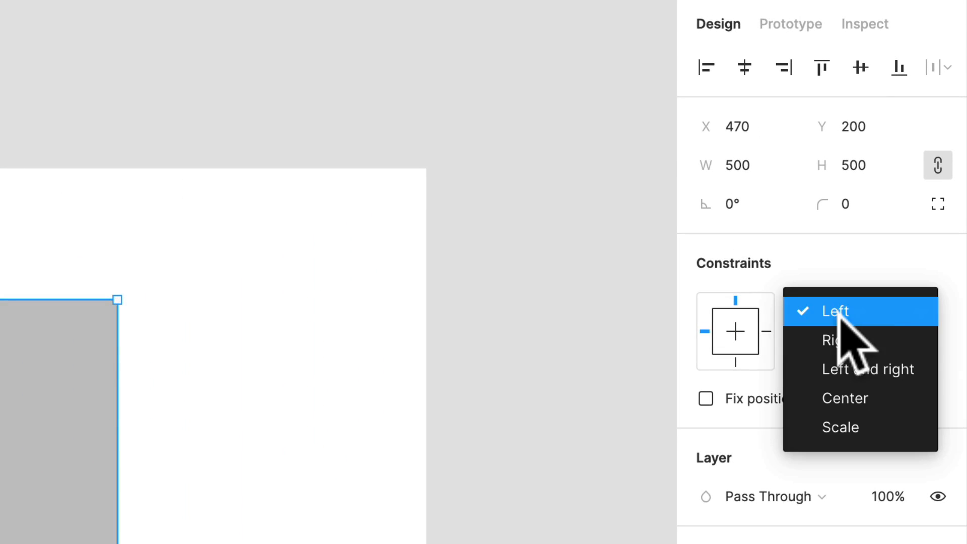
click(904, 370)
click(873, 353)
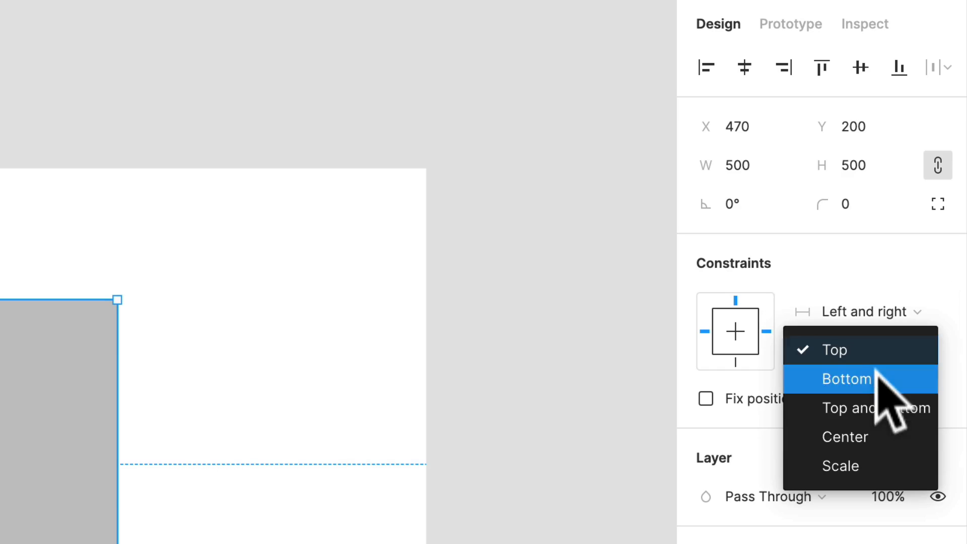
click(887, 398)
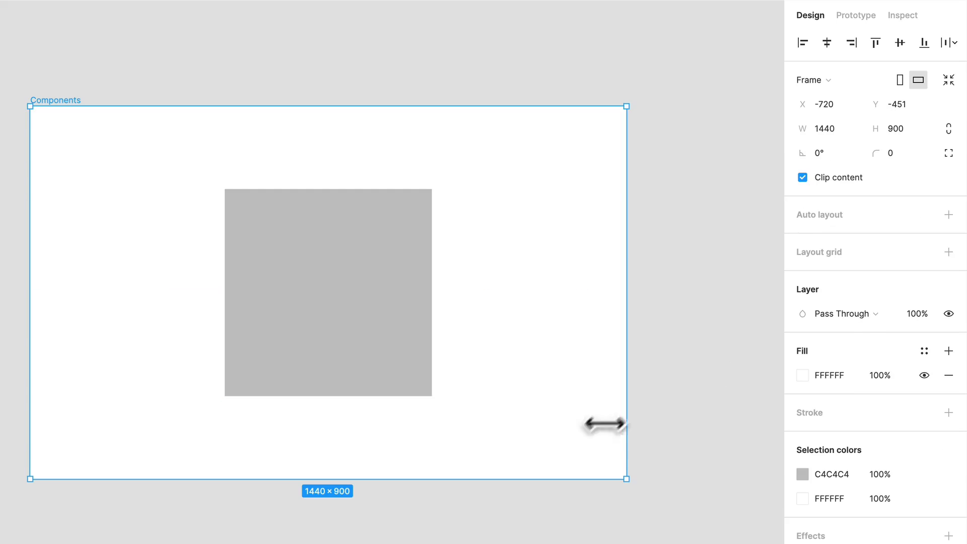
Try enlarging the Components frame to about 1595 × 1094 from its edges and shrinking it from its lower-right corner
drag(624, 420, 687, 420)
drag(602, 485, 581, 543)
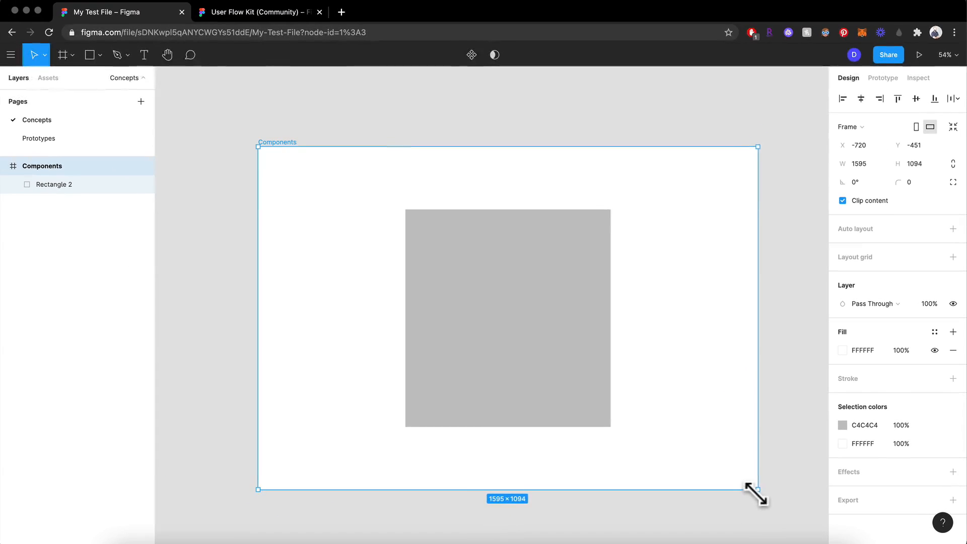
drag(756, 494, 713, 424)
Try widening the grey rectangle to about 605, and undo it together with all the frame resizes
click(464, 297)
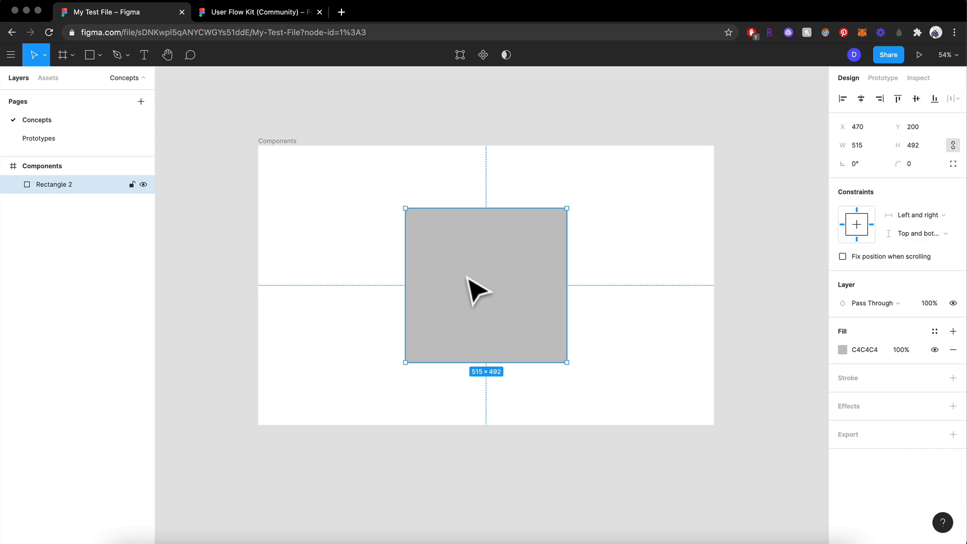
mouse_move(458, 266)
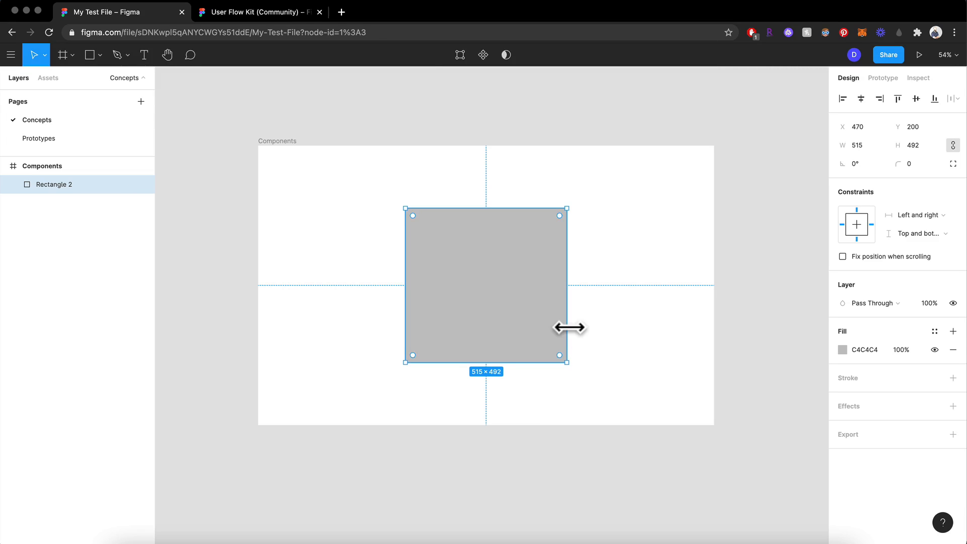
drag(567, 327, 596, 327)
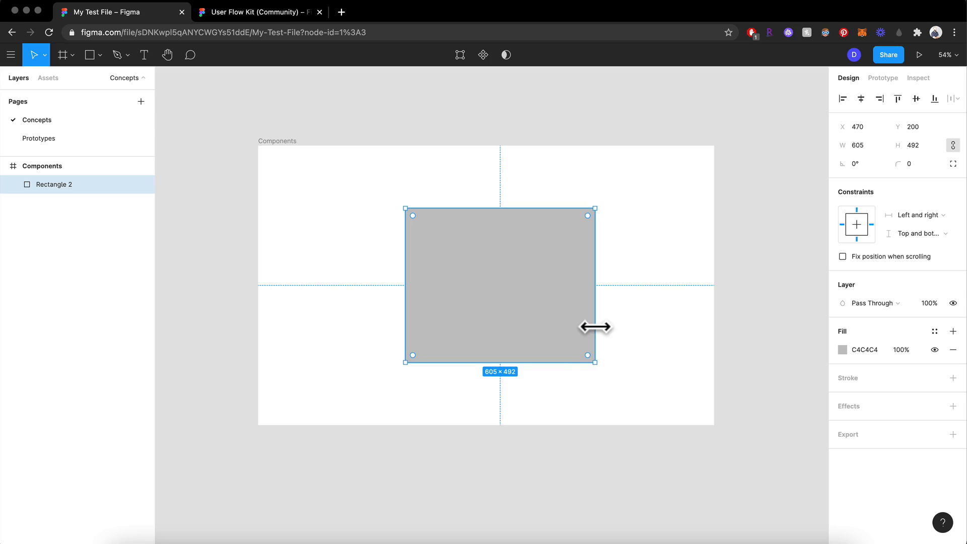
key(super+z)
key(super+z)
key(super+z)
key(super+z)
key(super+z)
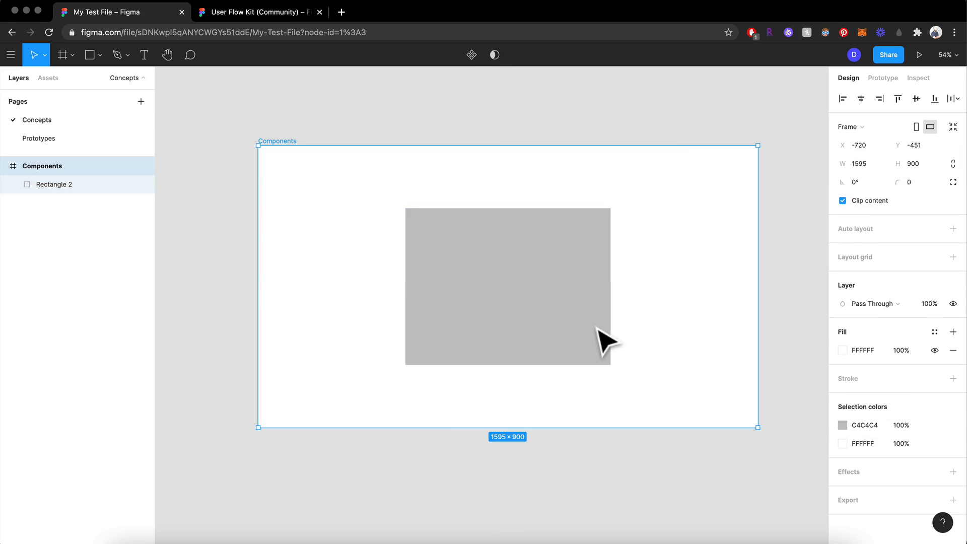
key(super+z)
key(super+z)
key(Escape)
click(597, 330)
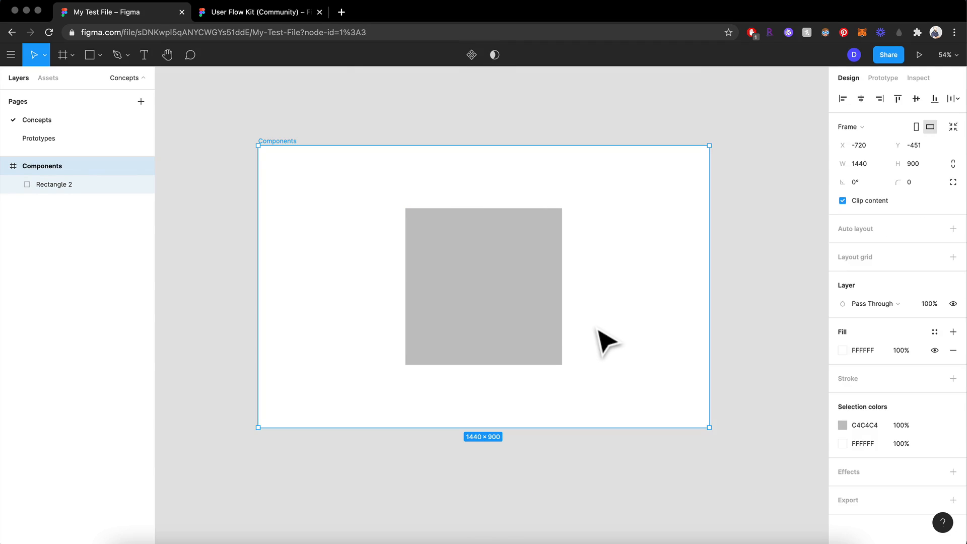
Try the Multiply and Screen blend modes on the grey square's layer, and undo both changes
click(540, 319)
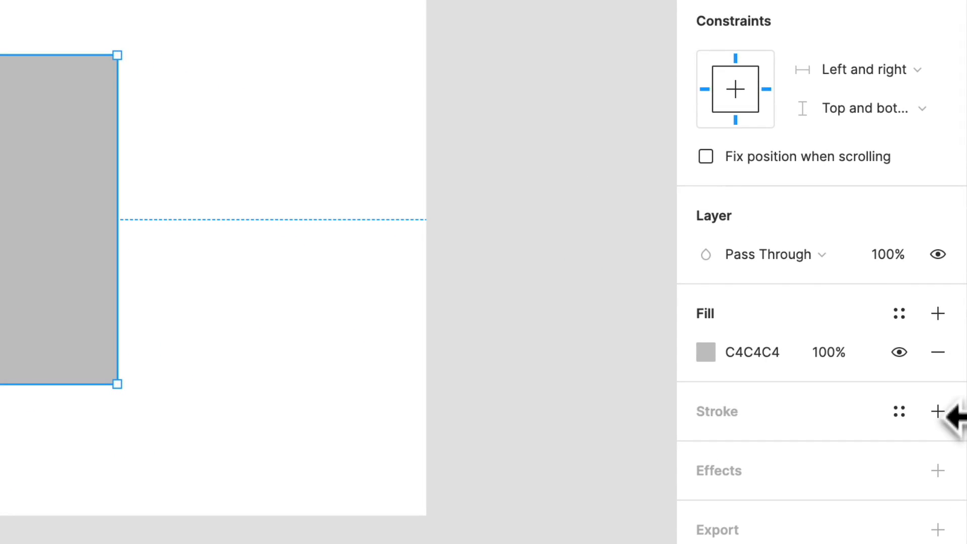
click(780, 258)
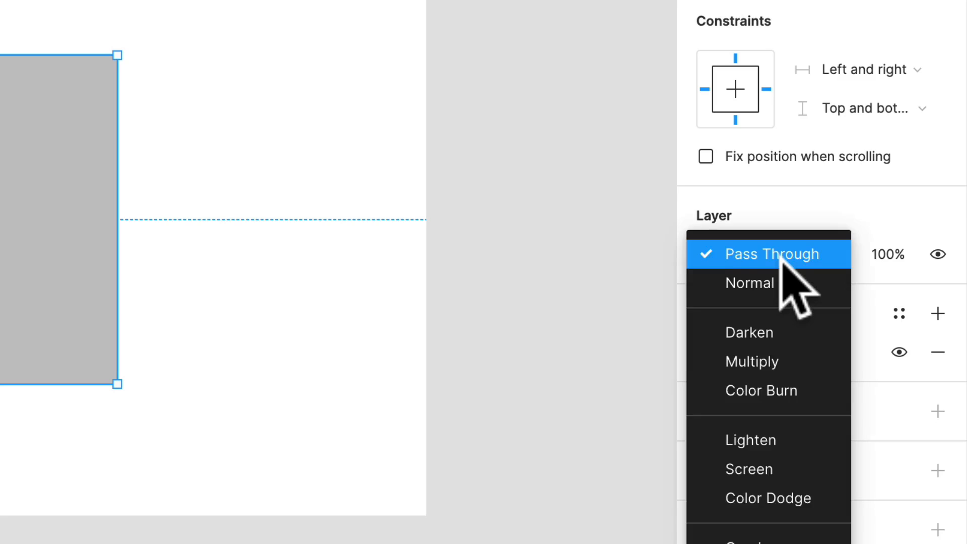
click(781, 166)
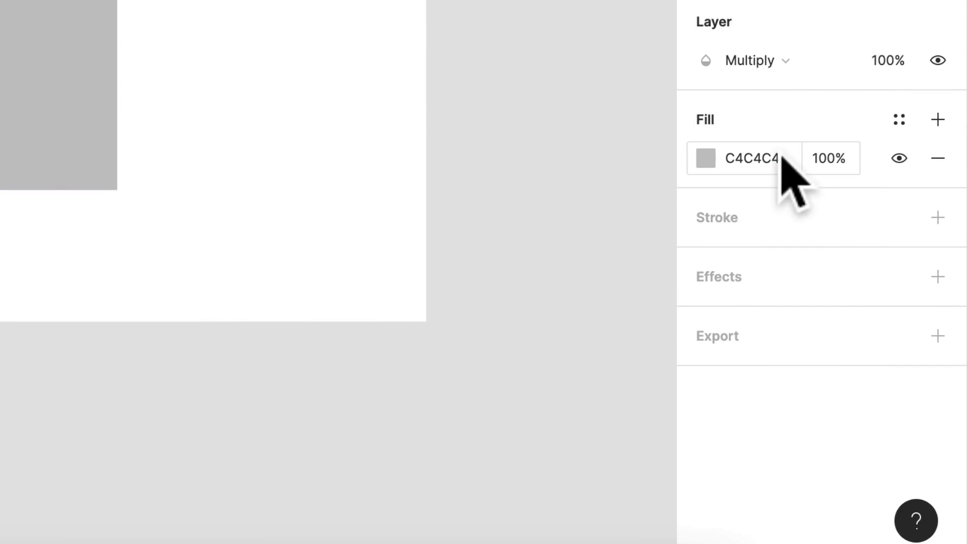
click(774, 57)
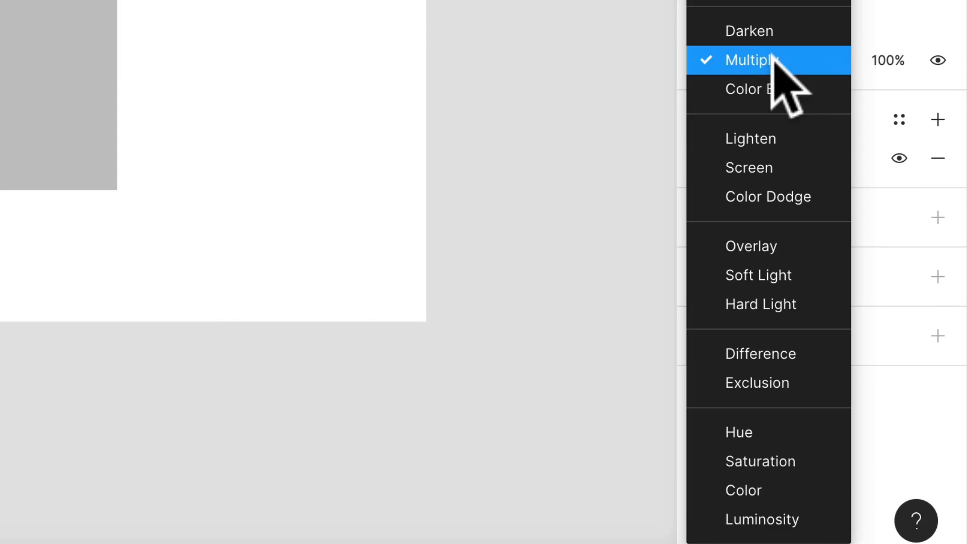
click(784, 168)
key(super+z)
key(super+z)
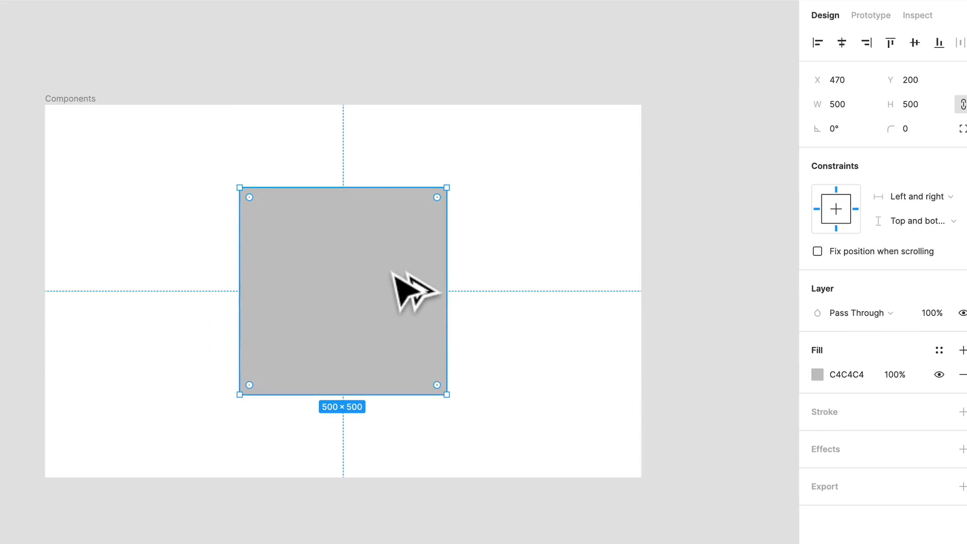
Duplicate the grey square up and to the right at X 784, Y 0, and fill the copy with FF0000
drag(394, 272, 524, 190)
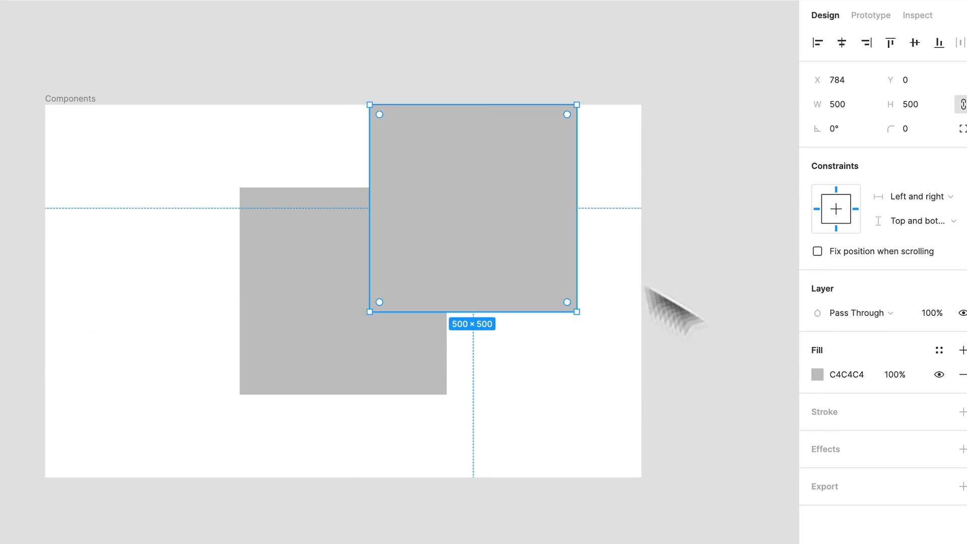
click(817, 375)
text(FF0000)
key(Return)
Try the Multiply blend mode on the red copy by overlapping it with the grey square, and delete the copy
click(856, 315)
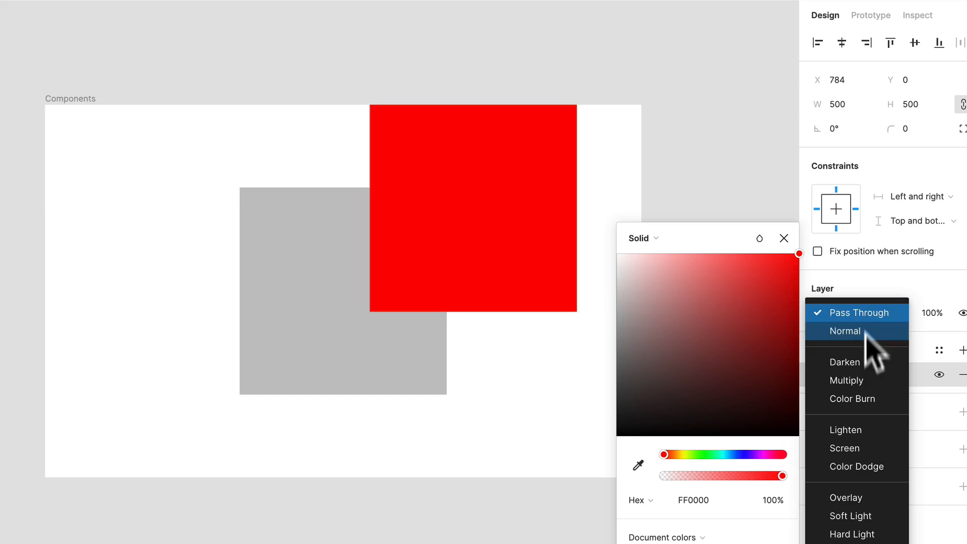
click(856, 380)
drag(520, 210, 424, 256)
click(520, 304)
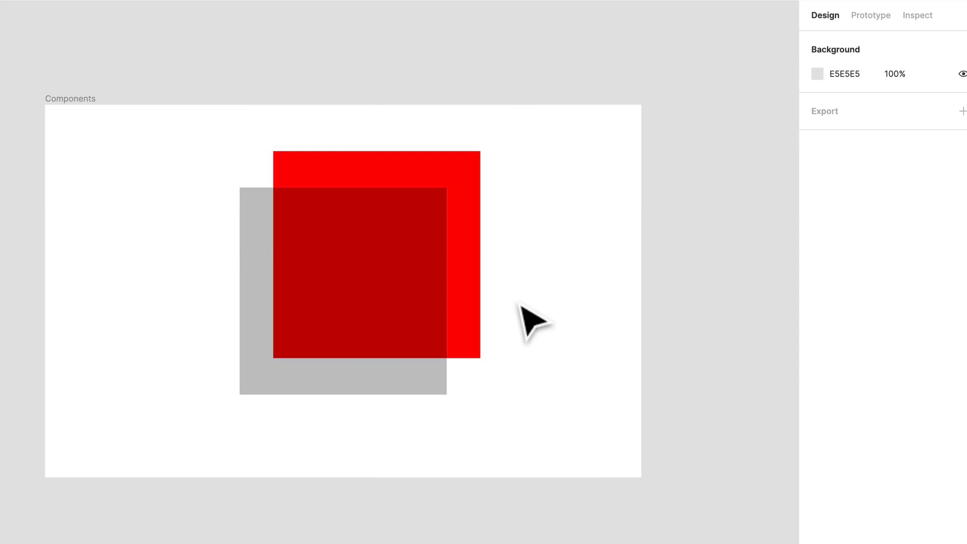
click(462, 309)
key(Delete)
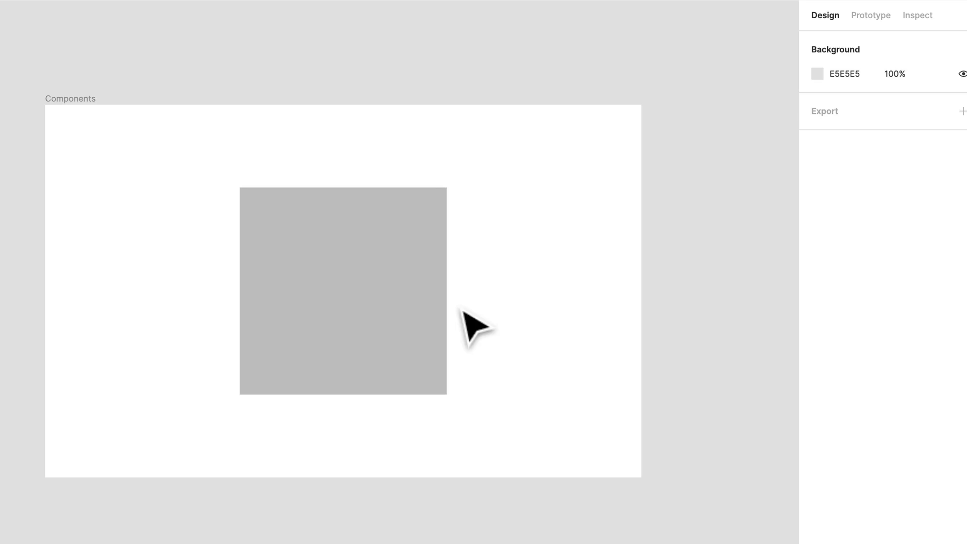
Look at the colour model options for the grey square's fill and change the fill colour to green 36B093
click(352, 291)
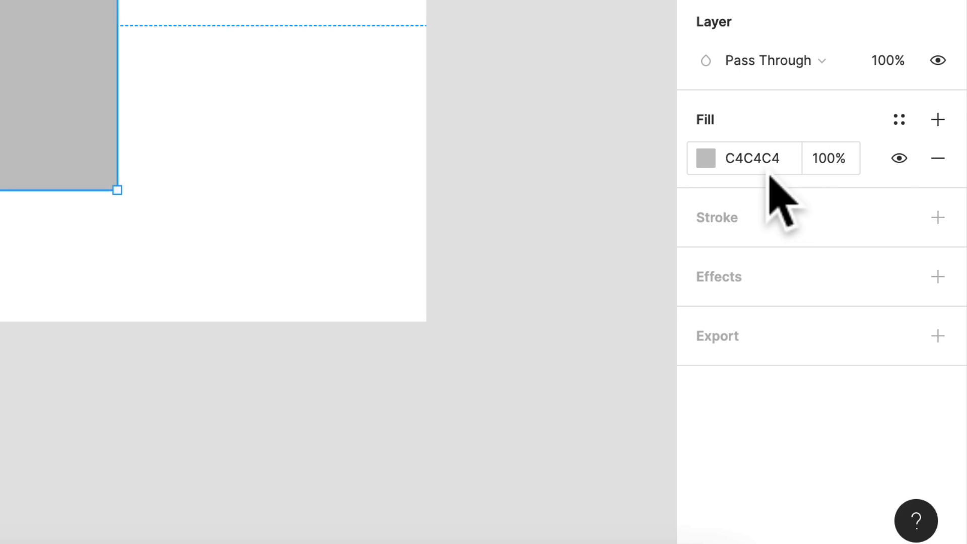
click(707, 162)
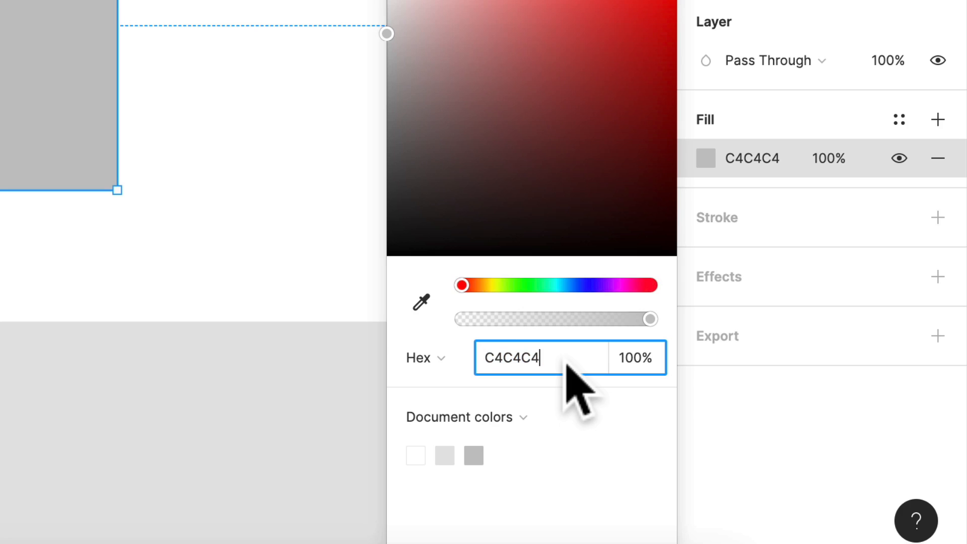
click(443, 357)
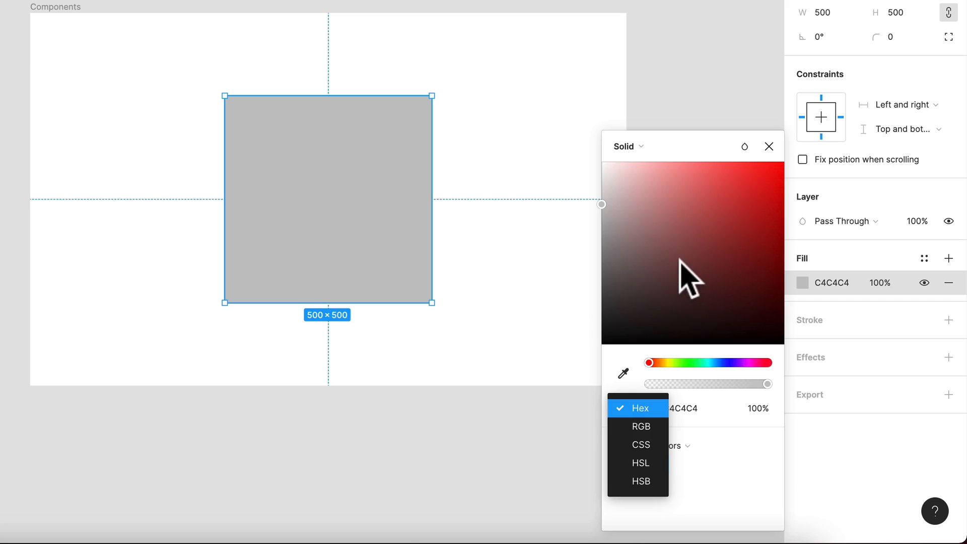
drag(679, 259, 702, 282)
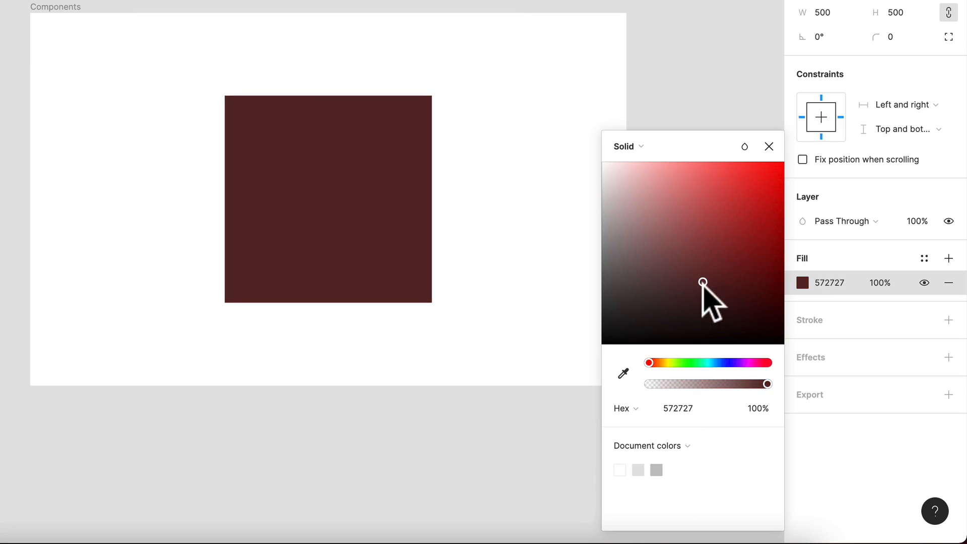
drag(665, 363, 730, 261)
drag(713, 192, 746, 188)
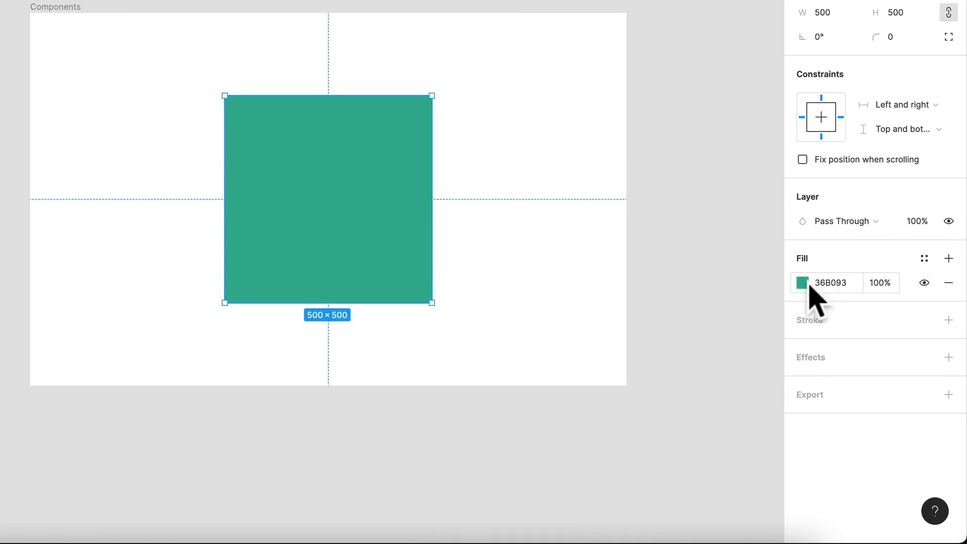
Lighten the square's green fill to 71DEC4 and deselect the square
click(805, 283)
drag(784, 298, 759, 276)
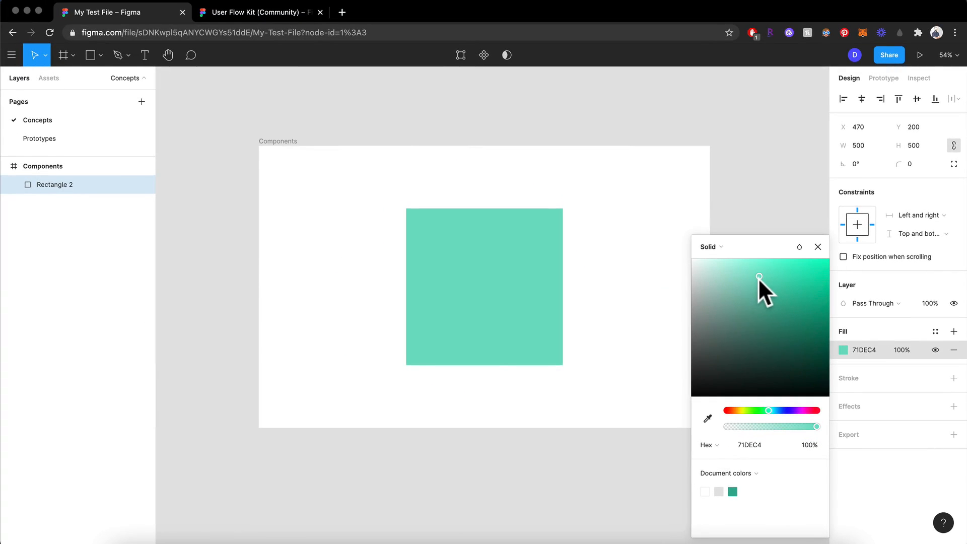
click(624, 277)
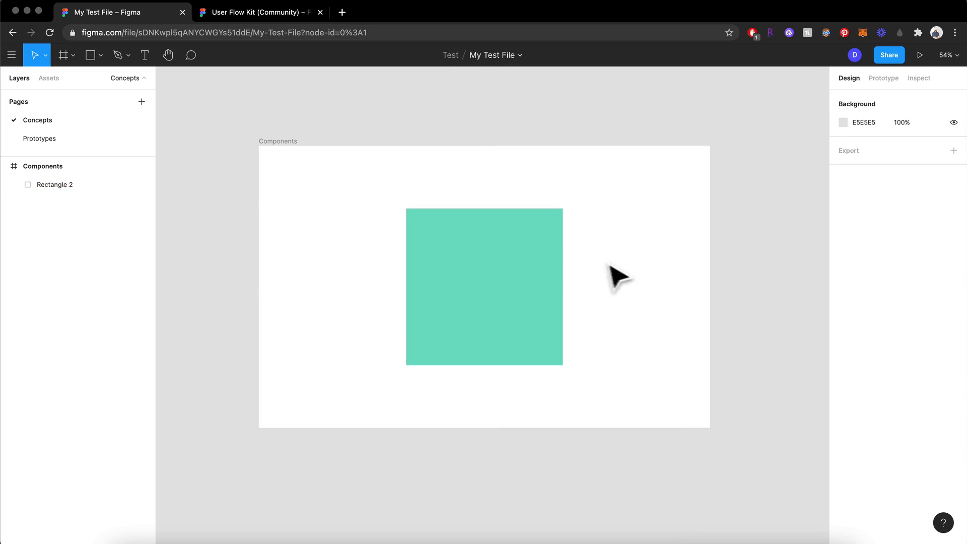
Hide and show the square's fill several times, leaving it visible
click(541, 265)
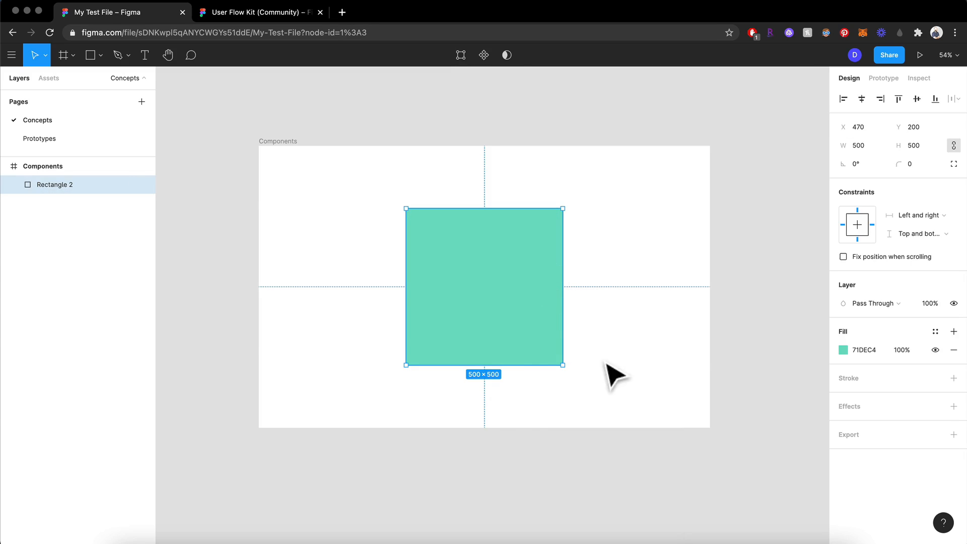
click(935, 350)
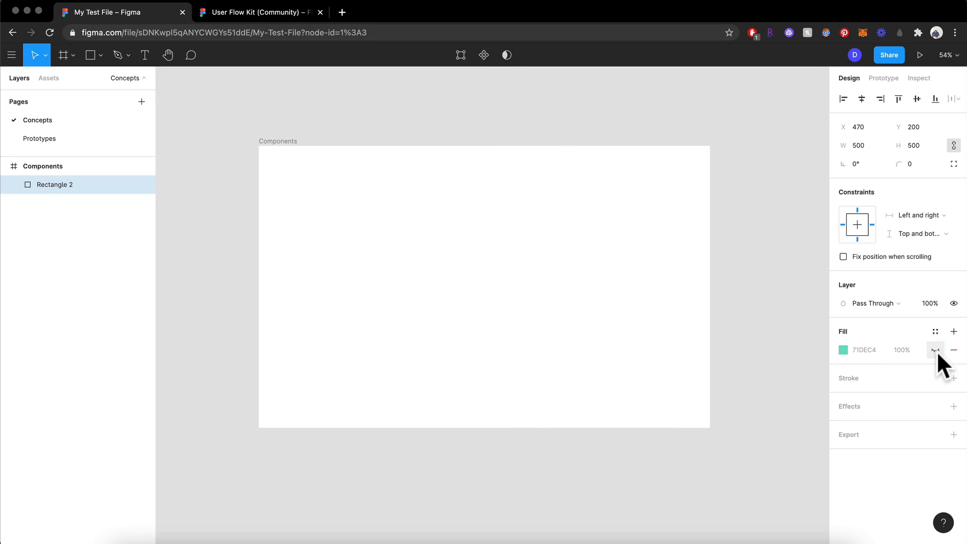
click(935, 350)
click(935, 350)
click(935, 350)
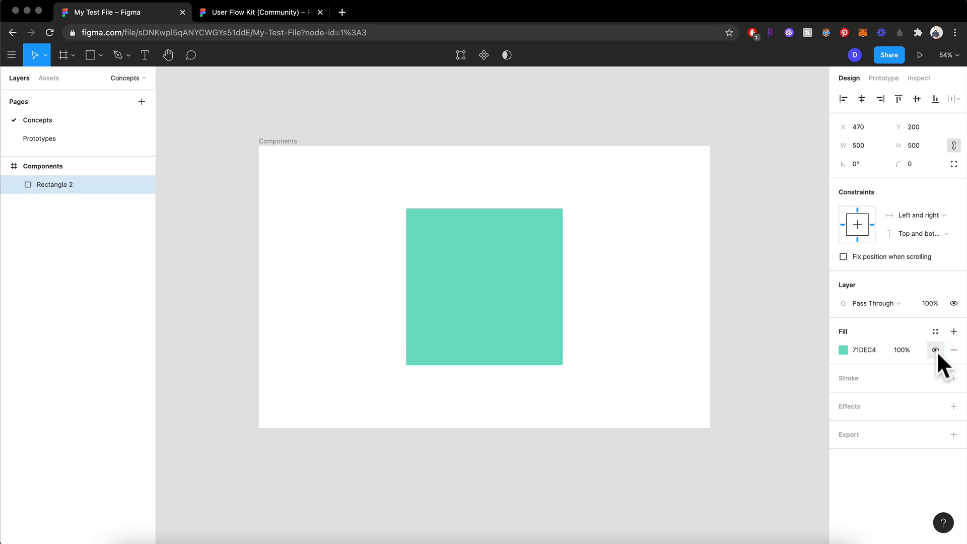
click(935, 350)
click(935, 350)
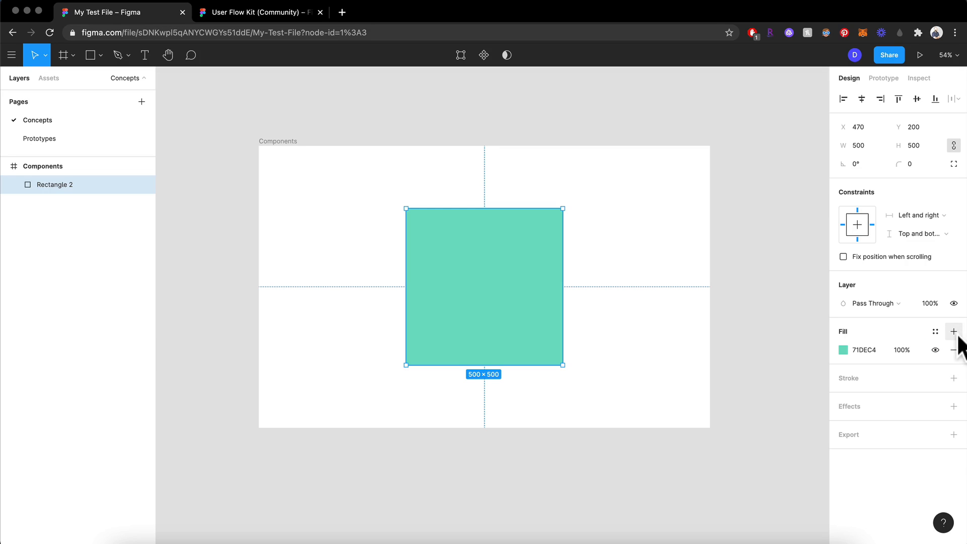
Add a second fill above the square's green fill, trying a linear gradient and changing it to solid red C30C0C
click(953, 331)
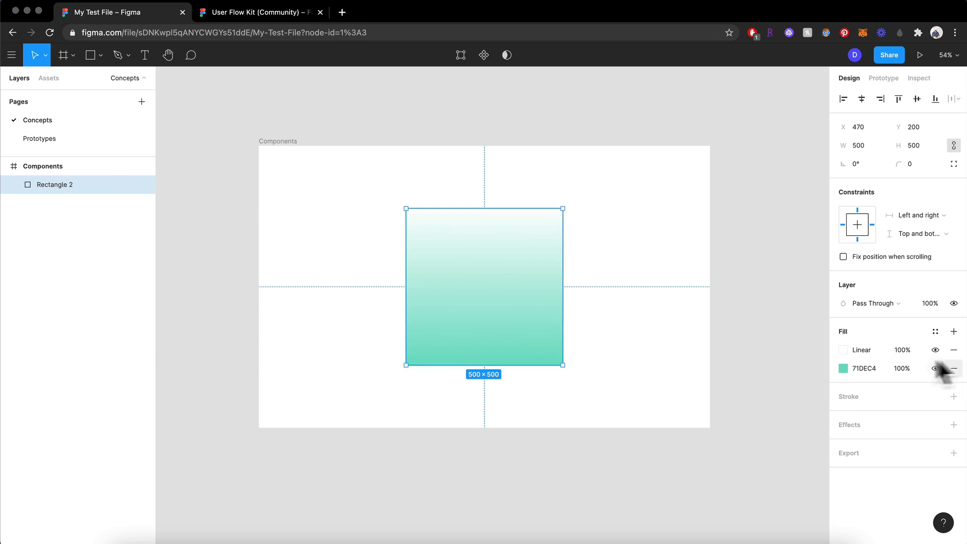
click(842, 349)
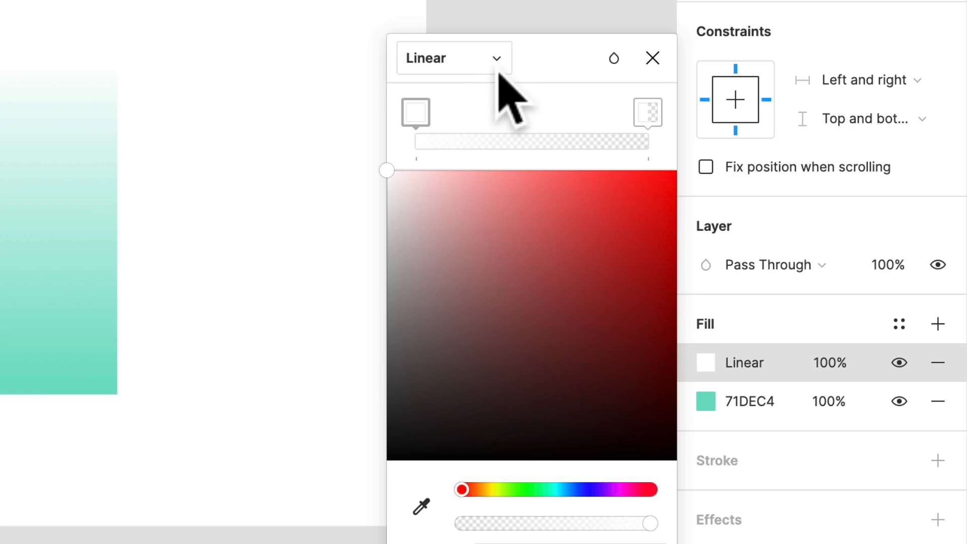
click(496, 66)
click(466, 28)
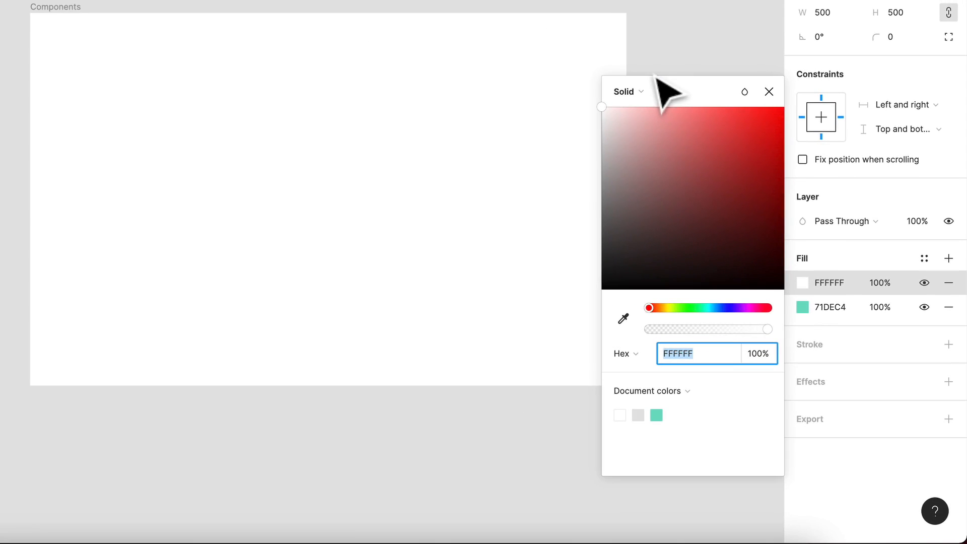
drag(683, 171, 772, 150)
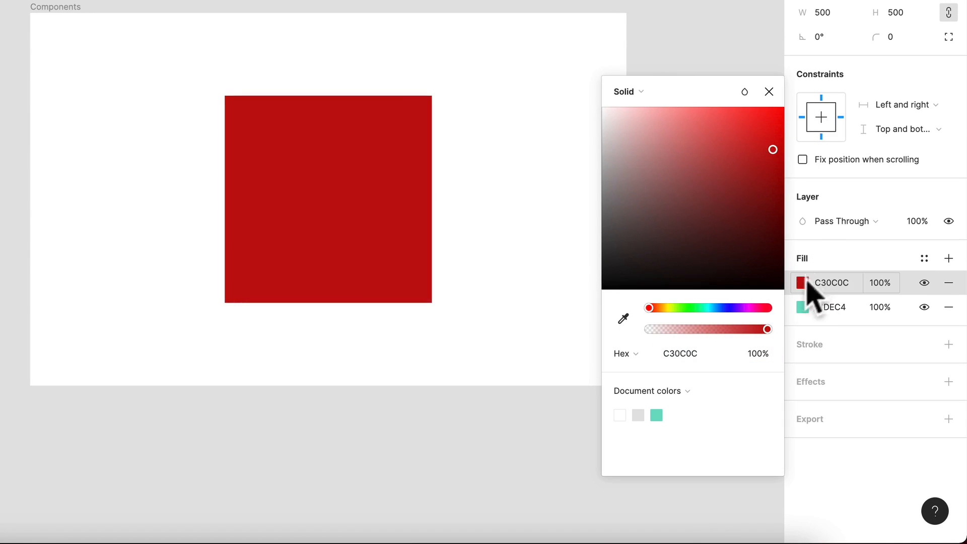
Try the square's red fill at 20% opacity and undo the change
click(876, 283)
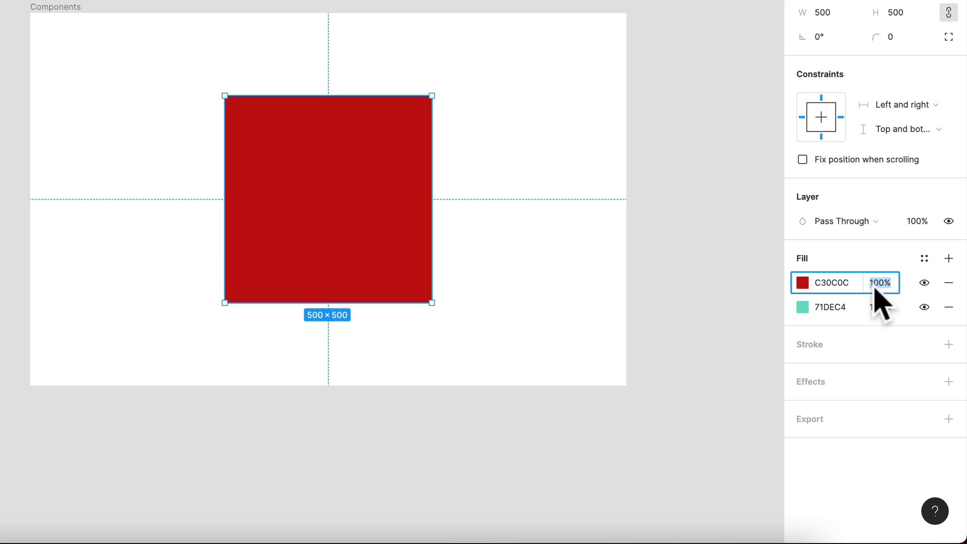
text(20)
key(Return)
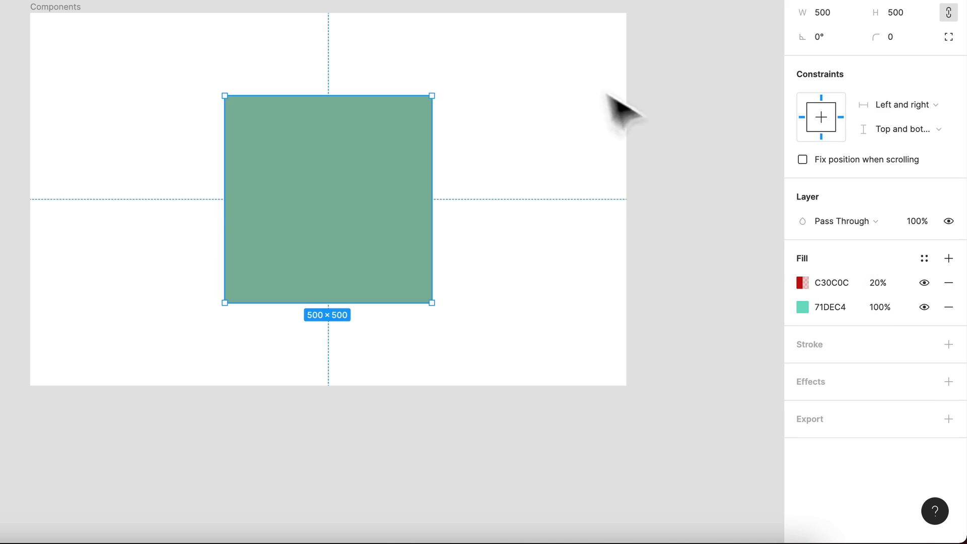
key(ctrl+z)
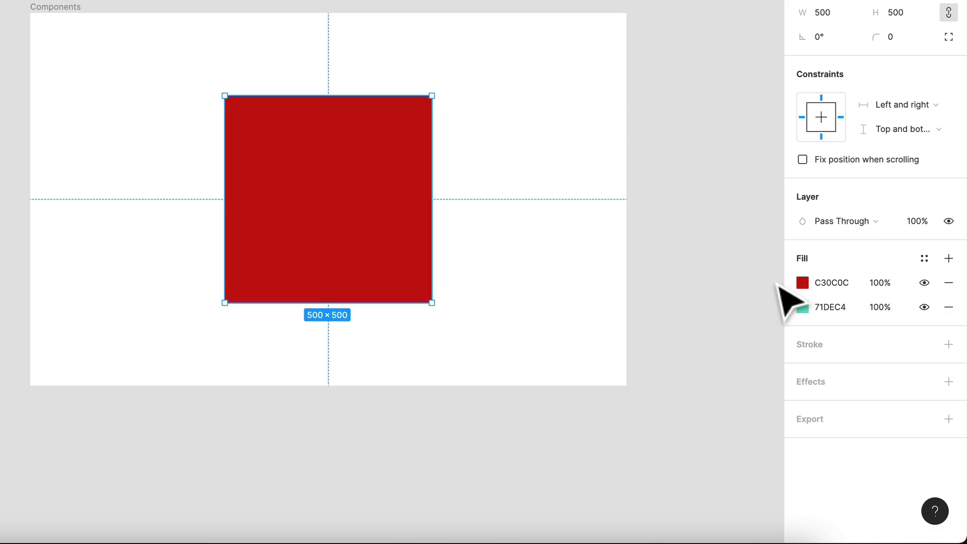
Try the Linear, Radial, Angular, Diamond and Image types on the square's red top fill
click(802, 282)
click(640, 149)
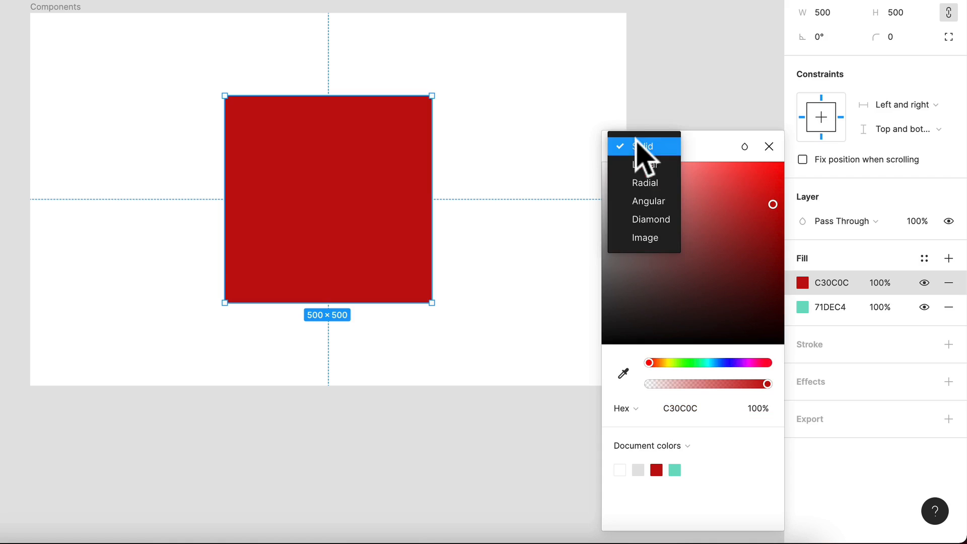
click(646, 164)
click(632, 146)
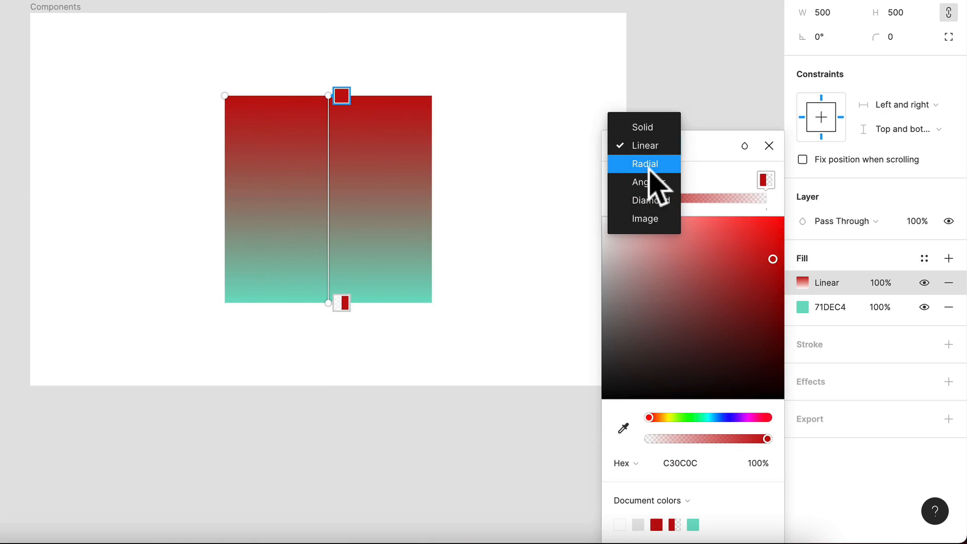
click(645, 164)
click(640, 147)
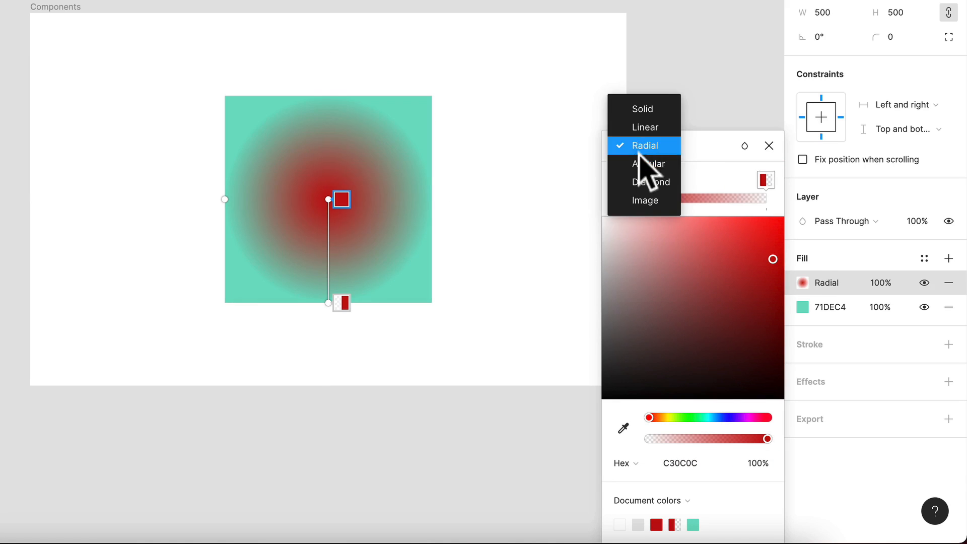
click(645, 164)
click(643, 151)
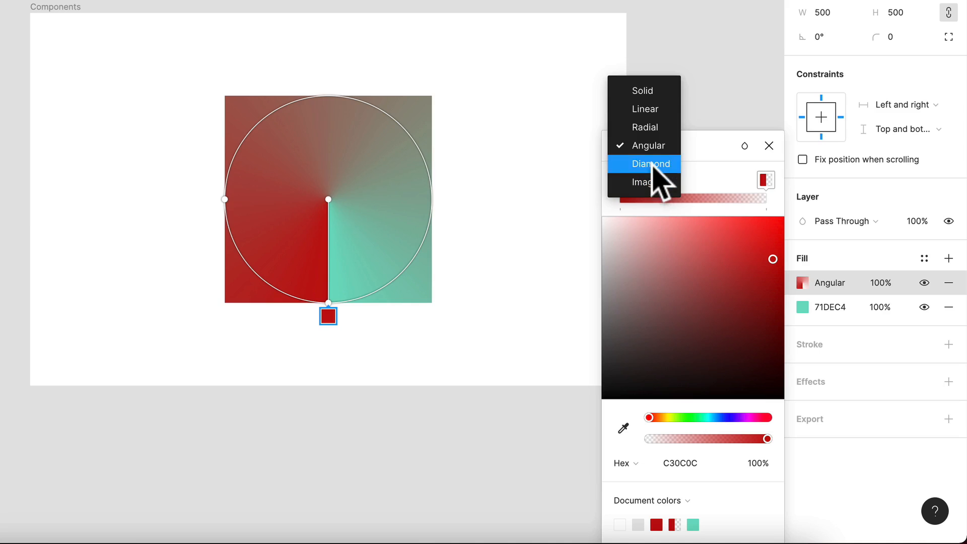
click(653, 165)
click(652, 150)
click(649, 167)
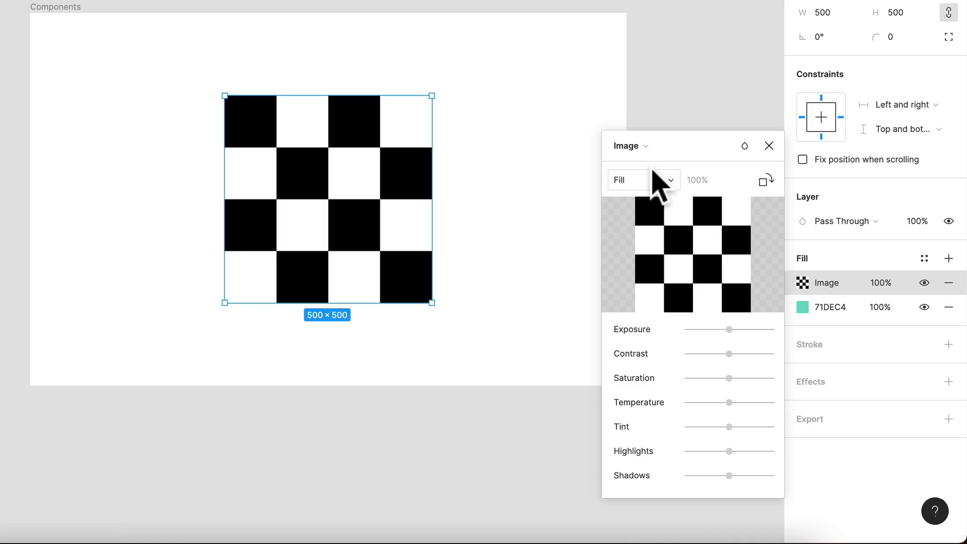
Undo the last three fill type changes and remove the square's top fill, keeping only green 71DEC4
key(ctrl+z)
key(ctrl+z)
key(ctrl+z)
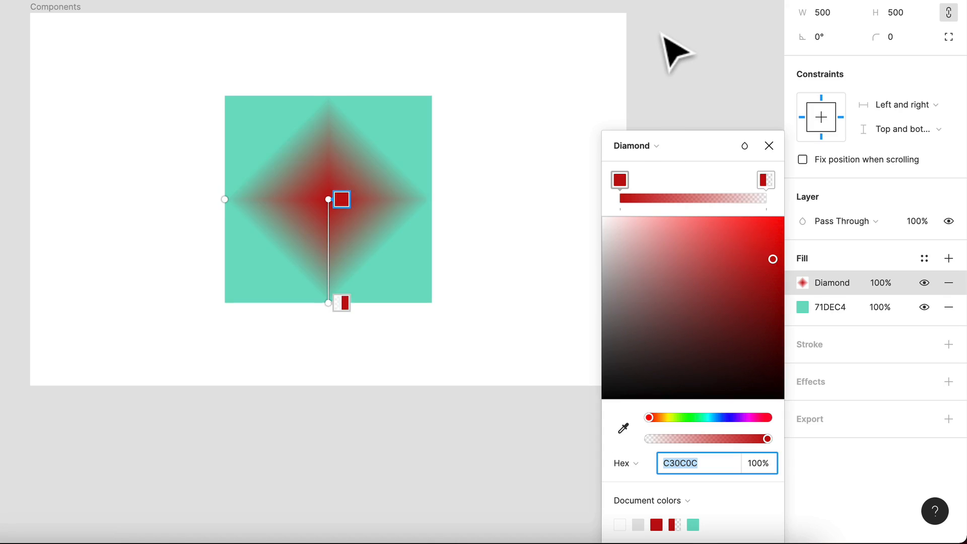
click(949, 283)
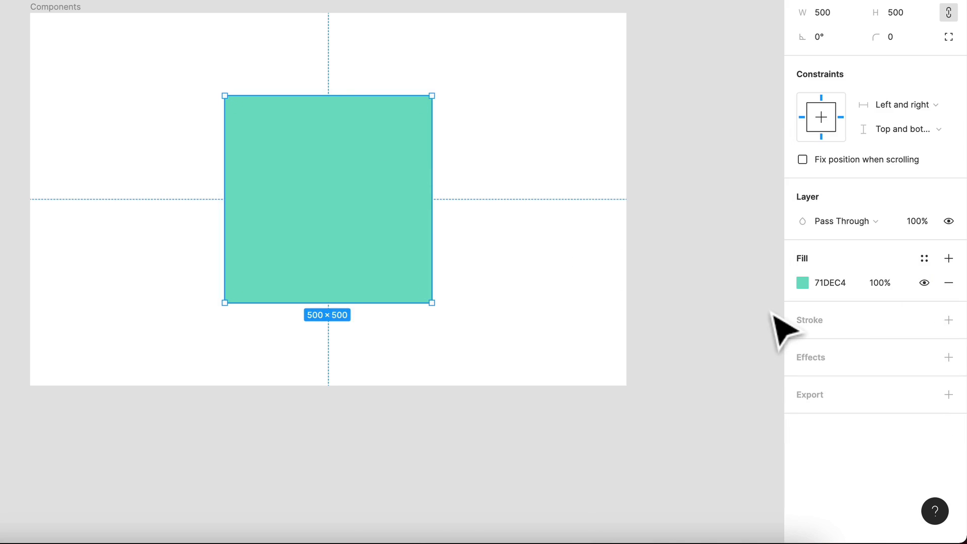
Add a black 000000 stroke to the square and set its weight to 10
click(949, 320)
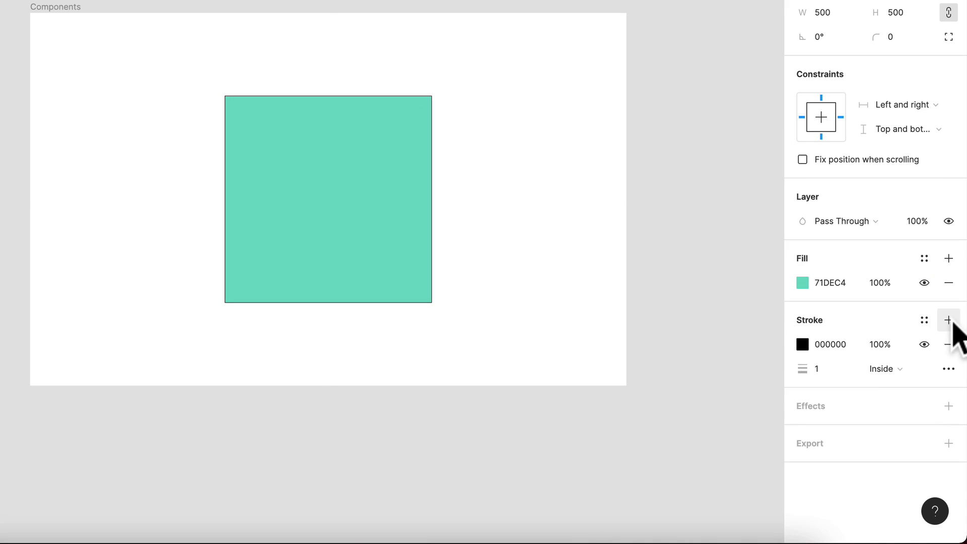
click(807, 347)
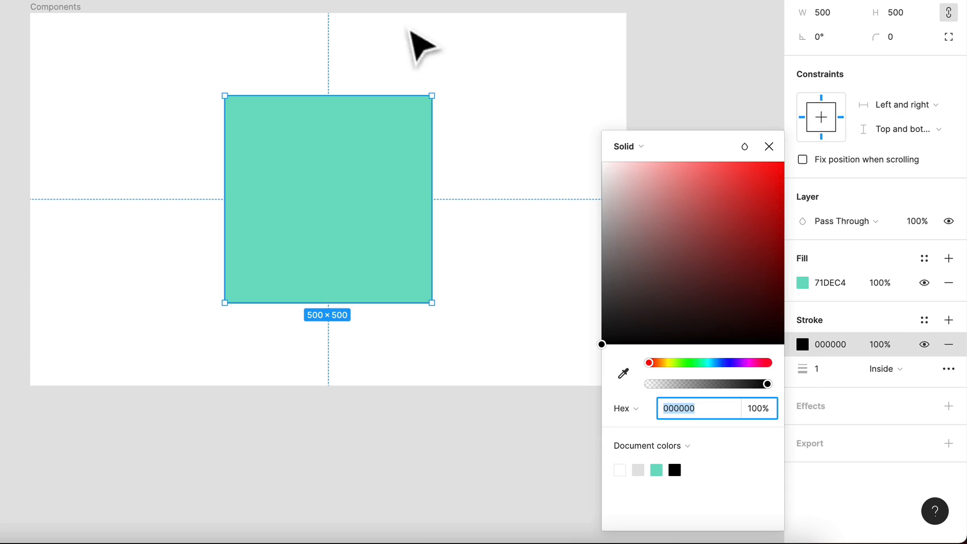
scroll(417, 96, up, 5)
scroll(344, 324, down, 5)
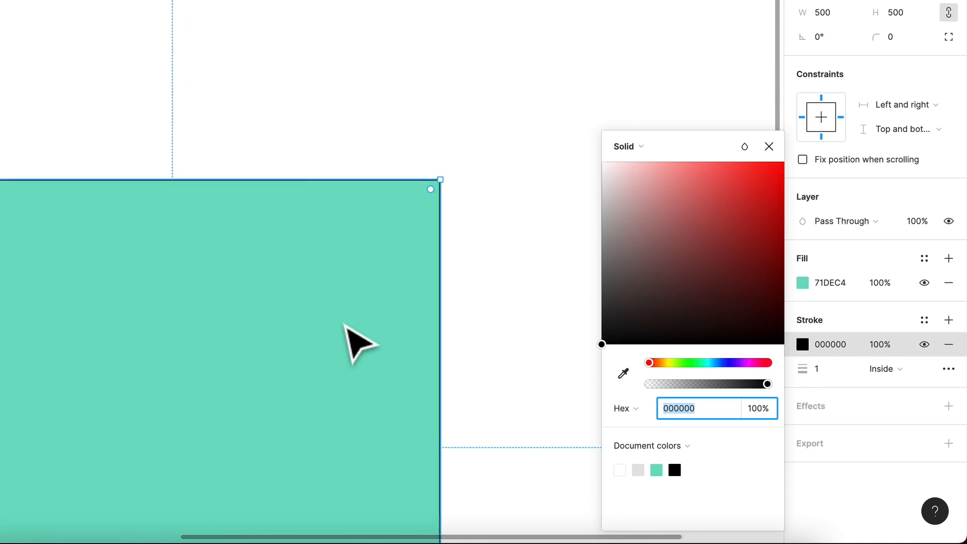
scroll(345, 339, down, 2)
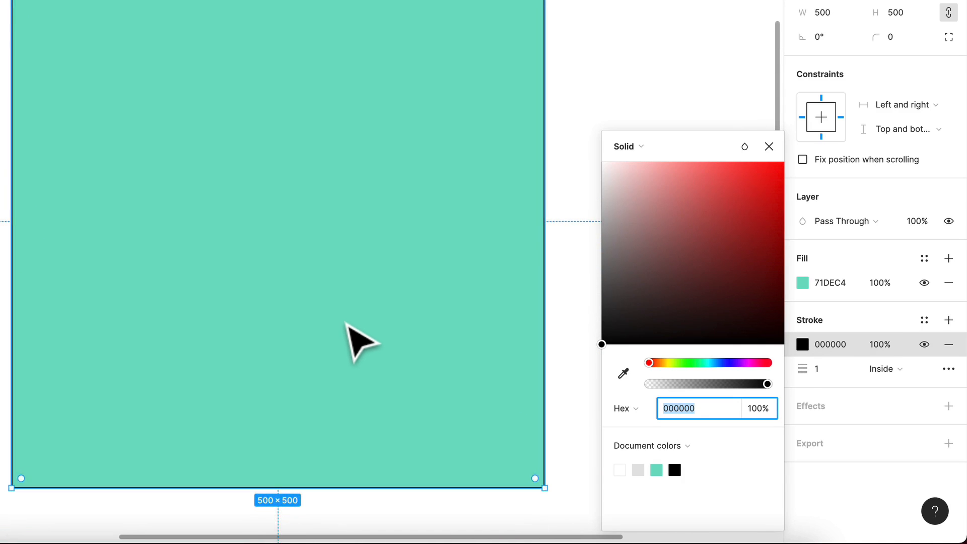
click(811, 370)
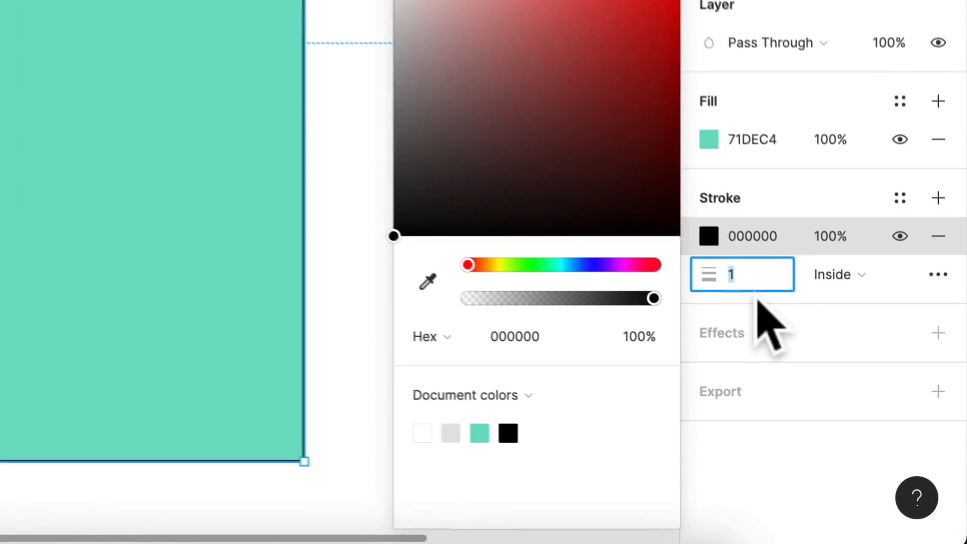
text(1)
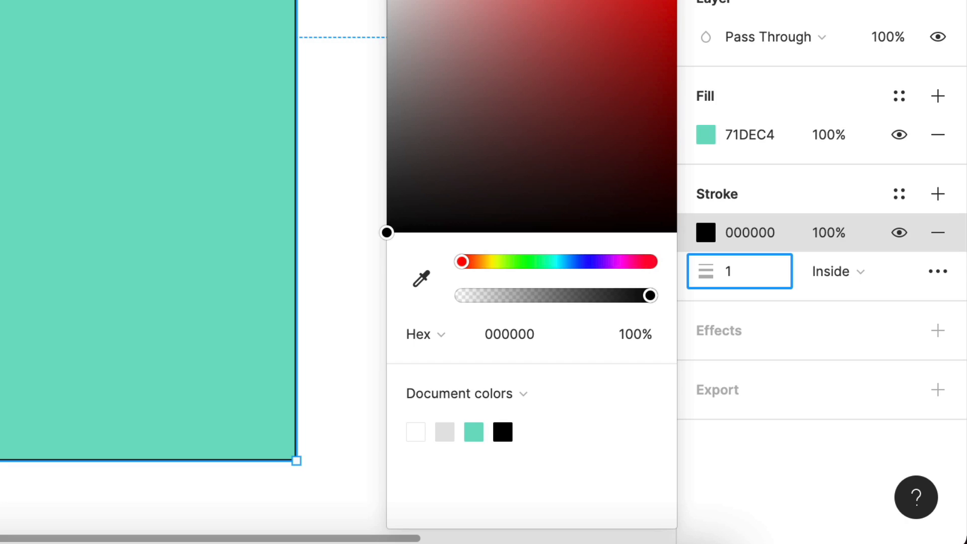
text(0)
key(Return)
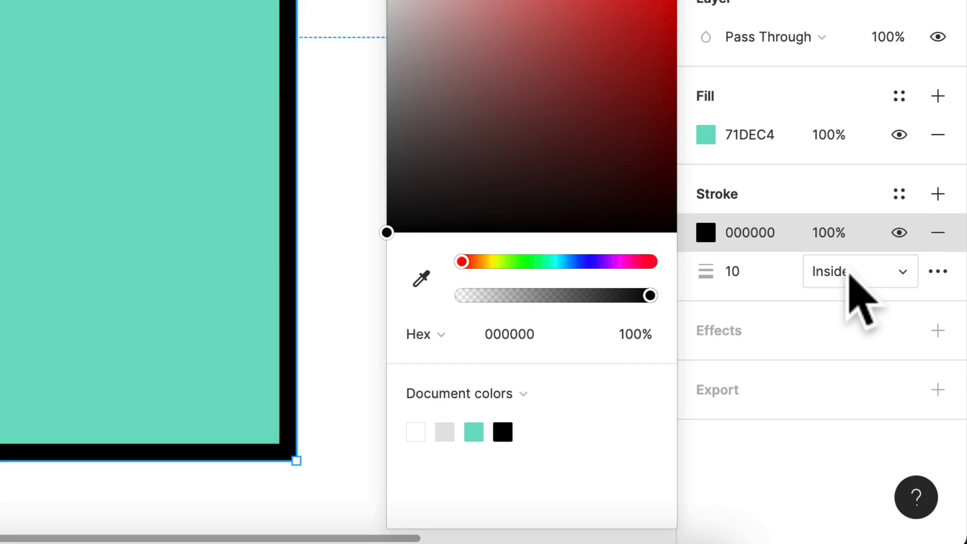
Try the Center alignment for the square's stroke and set it back to Inside
click(903, 415)
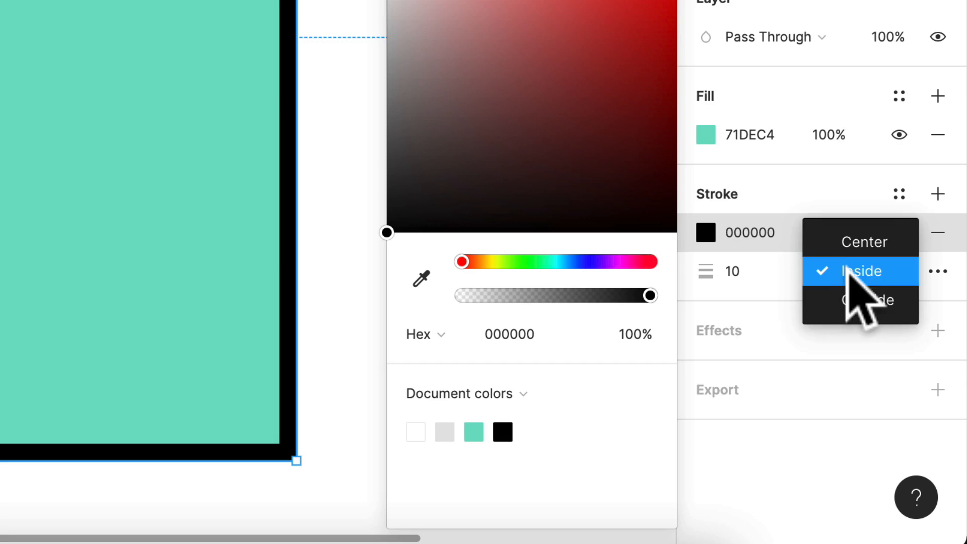
click(866, 243)
click(866, 274)
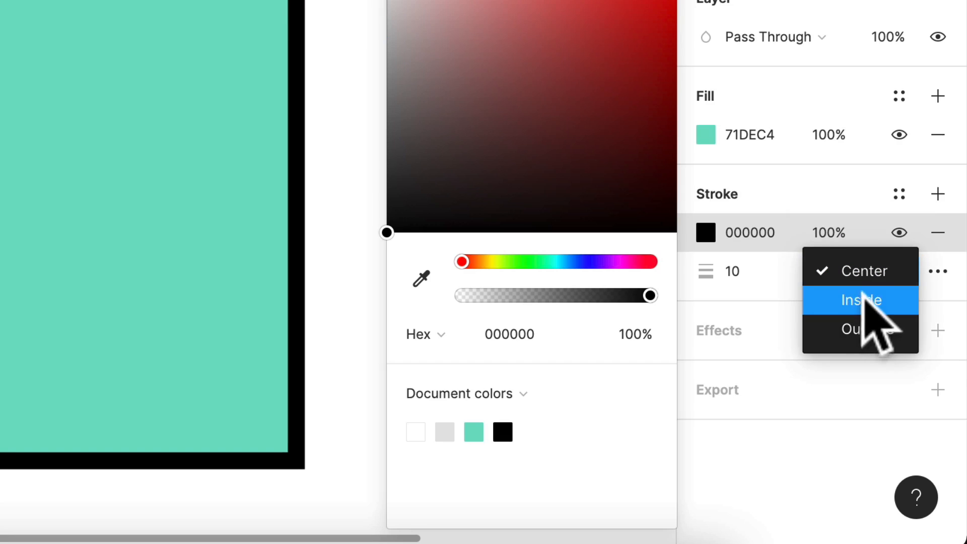
click(863, 300)
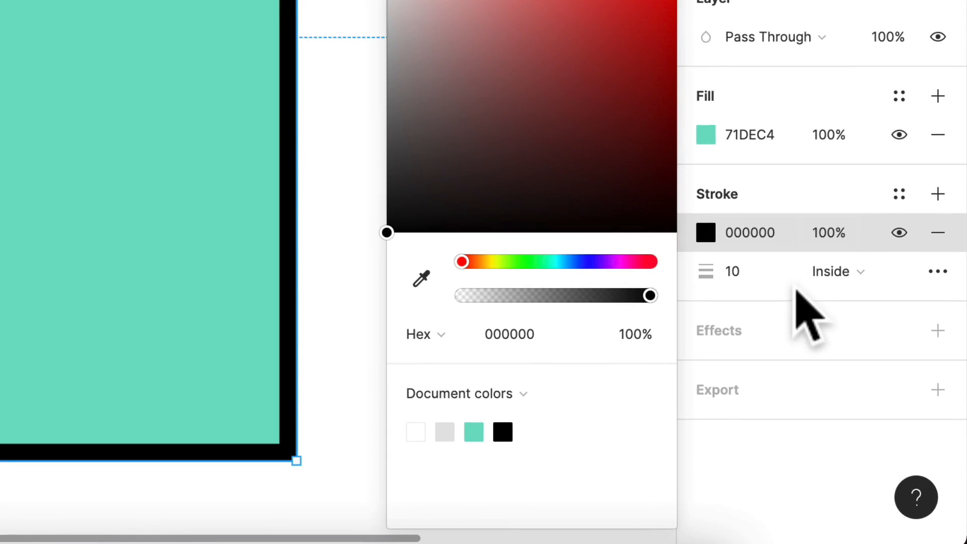
Add a drop shadow effect to the square and examine the shadow closely along its lower edge
click(937, 331)
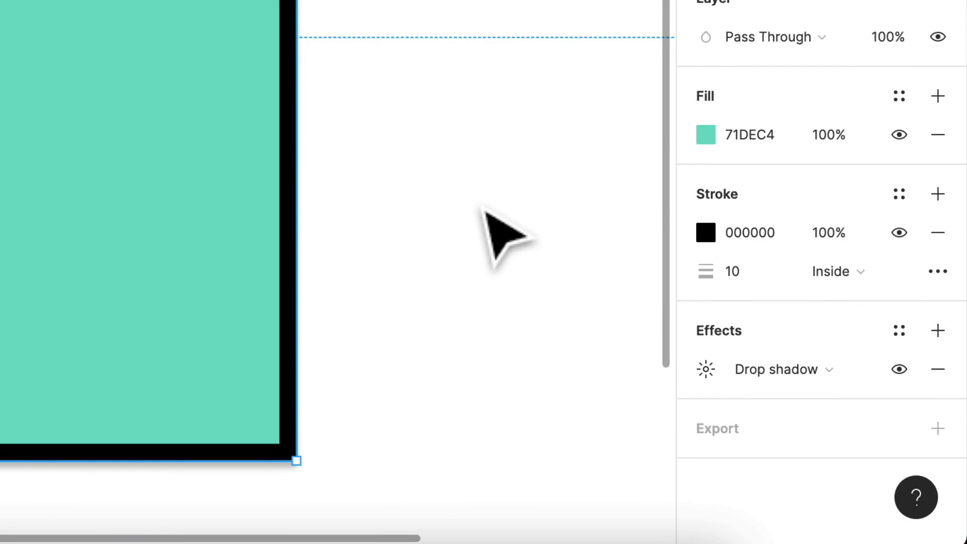
scroll(485, 214, down, 4)
scroll(520, 242, right, 2)
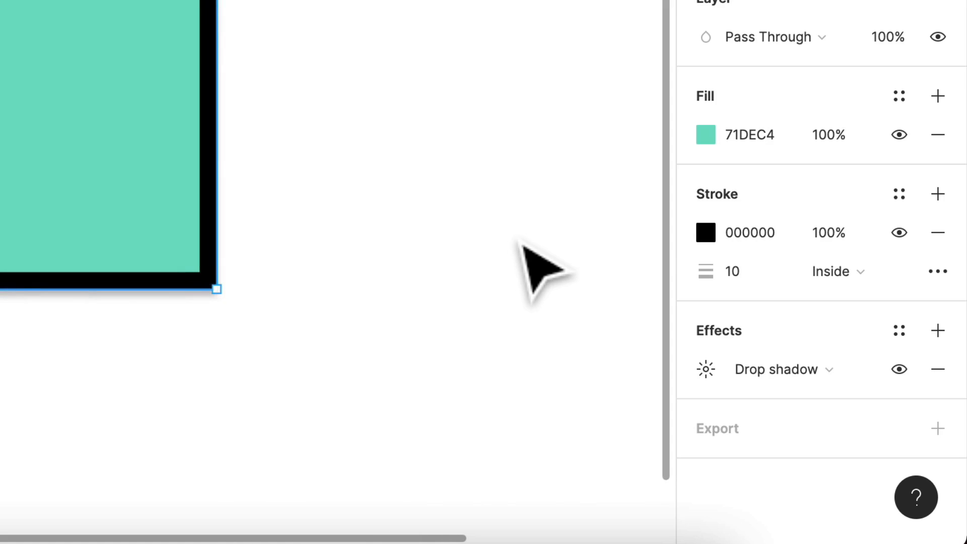
click(520, 242)
scroll(3, 335, up, 5)
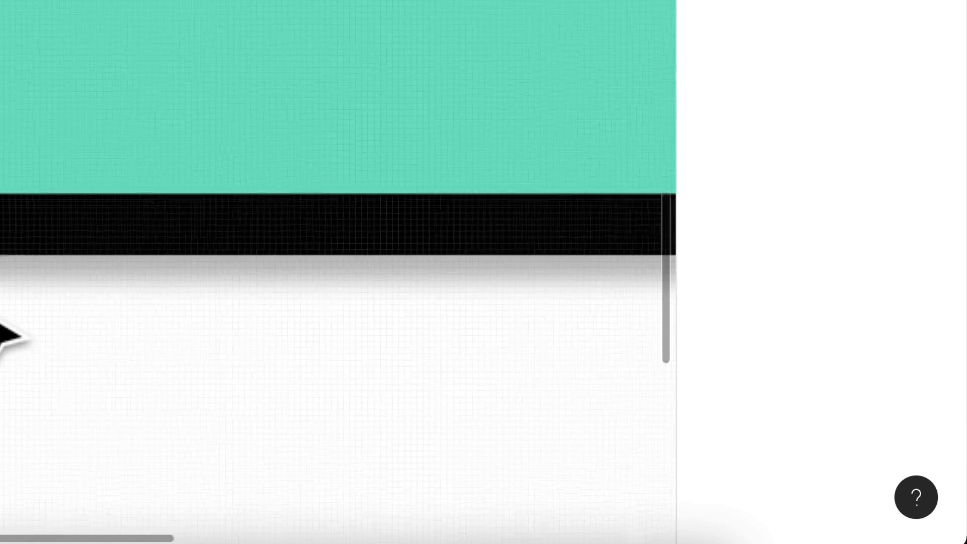
scroll(71, 315, down, 4)
scroll(60, 295, down, 2)
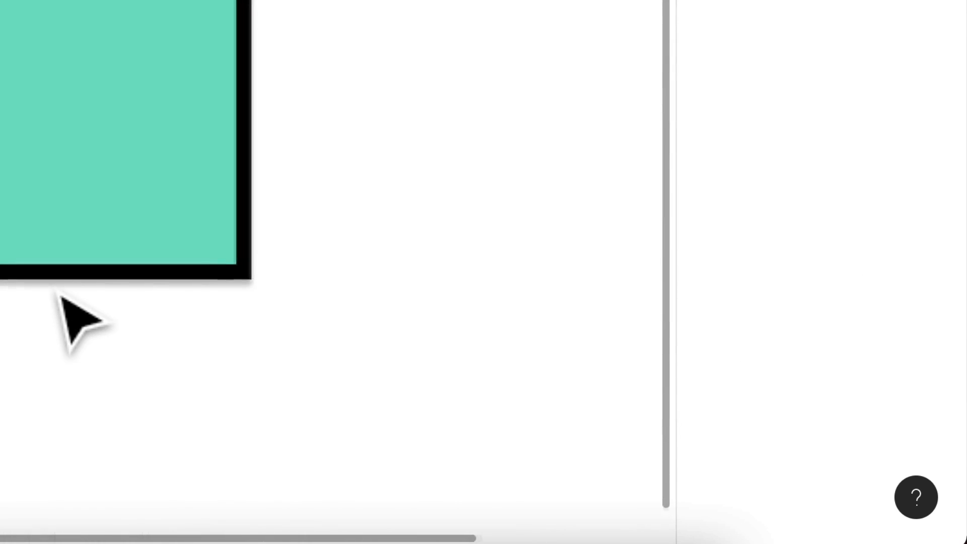
scroll(61, 296, up, 1)
click(73, 236)
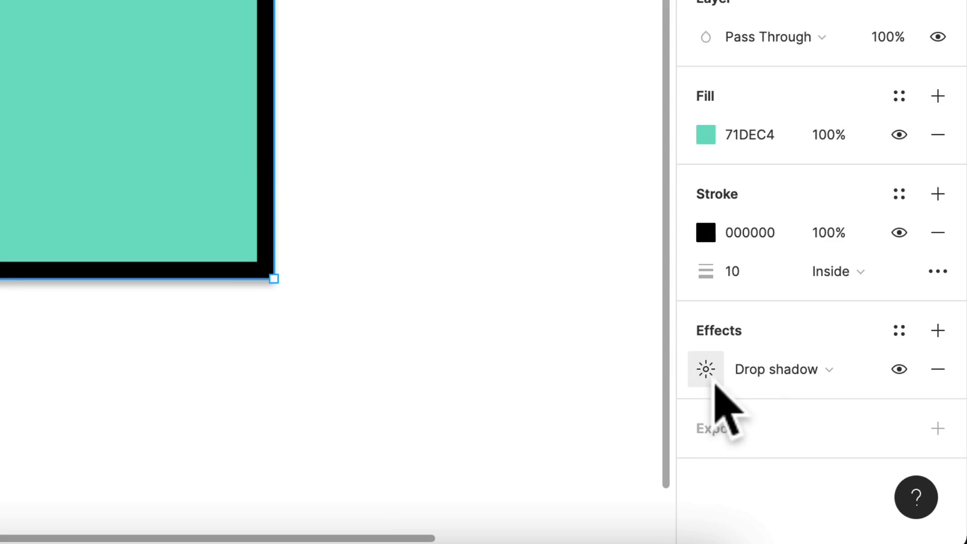
Set the drop shadow's Y and X offsets to 10 each
click(709, 377)
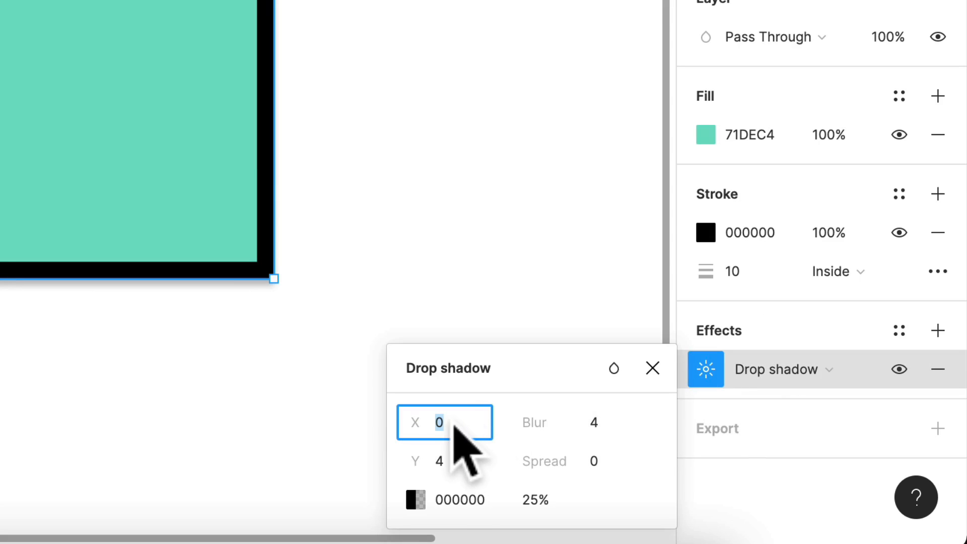
click(454, 466)
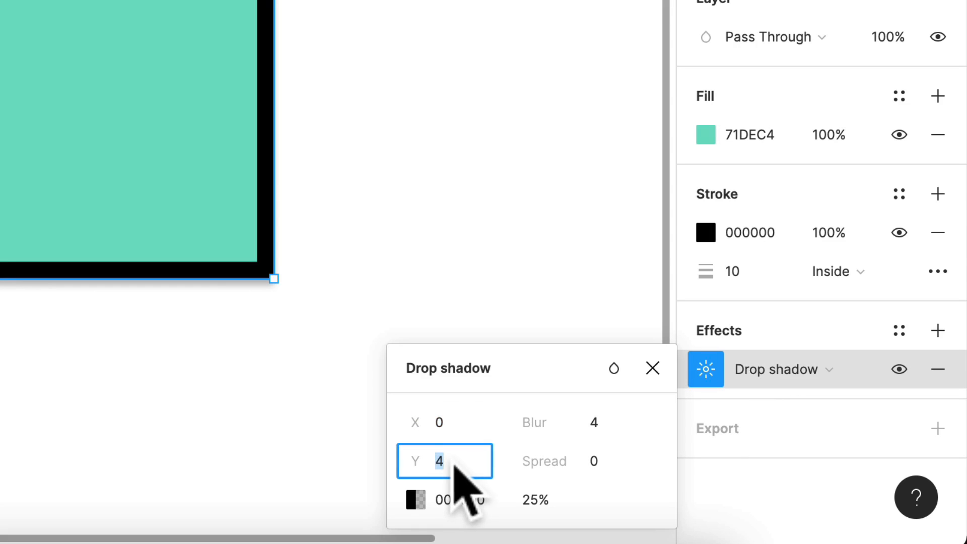
text(10)
key(Return)
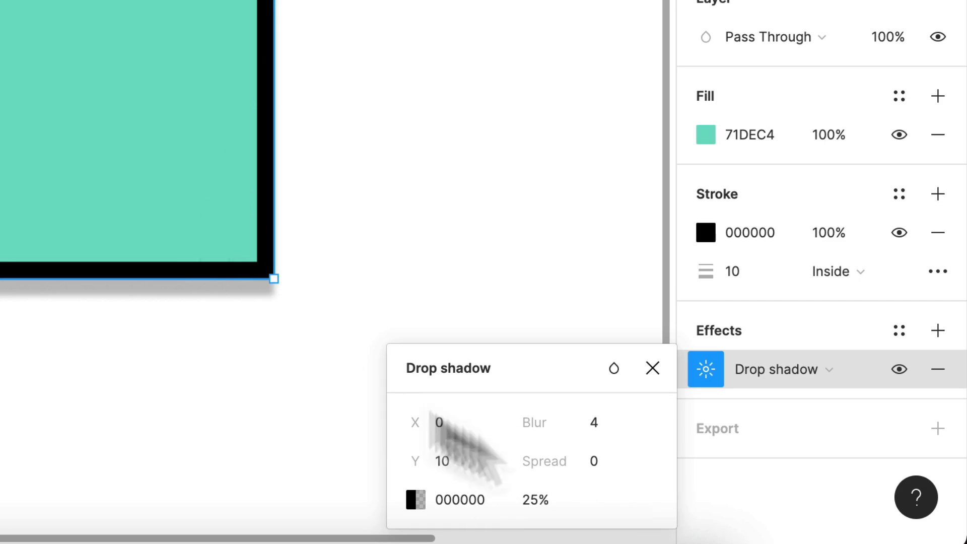
click(456, 421)
text(10)
key(Return)
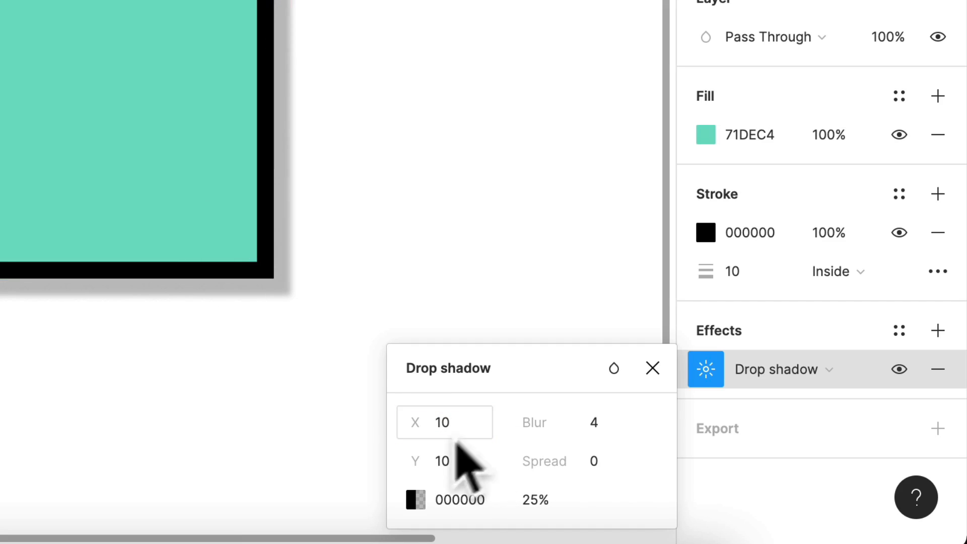
Try a blur of 40 on the drop shadow and reduce it to 20
scroll(433, 233, down, 4)
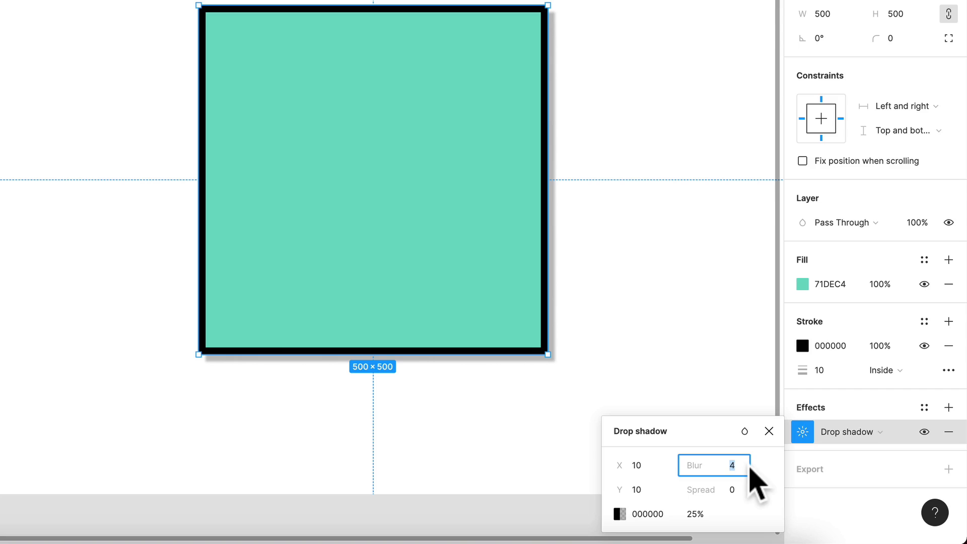
key(Return)
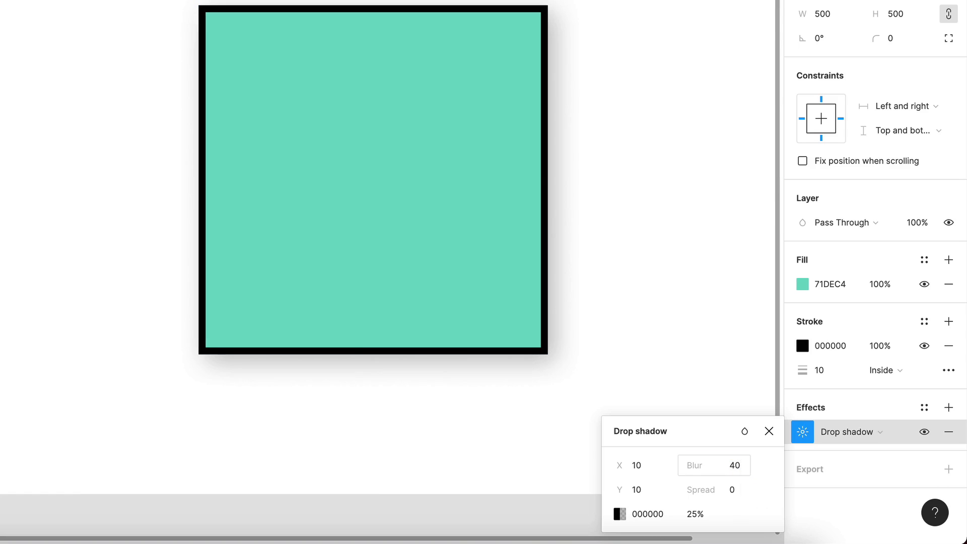
text(20)
key(Return)
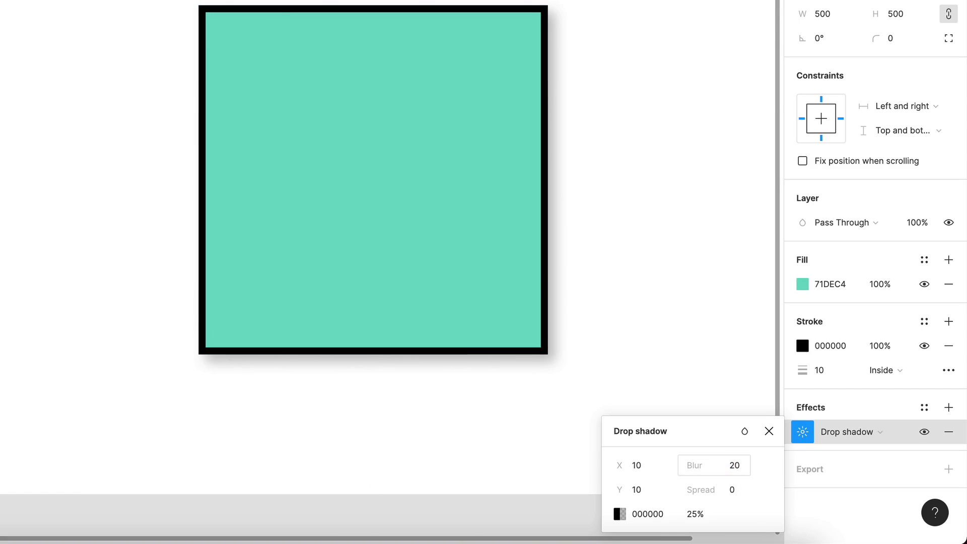
Change the drop shadow's colour to dark teal 085550 and set its opacity to 40%
click(699, 514)
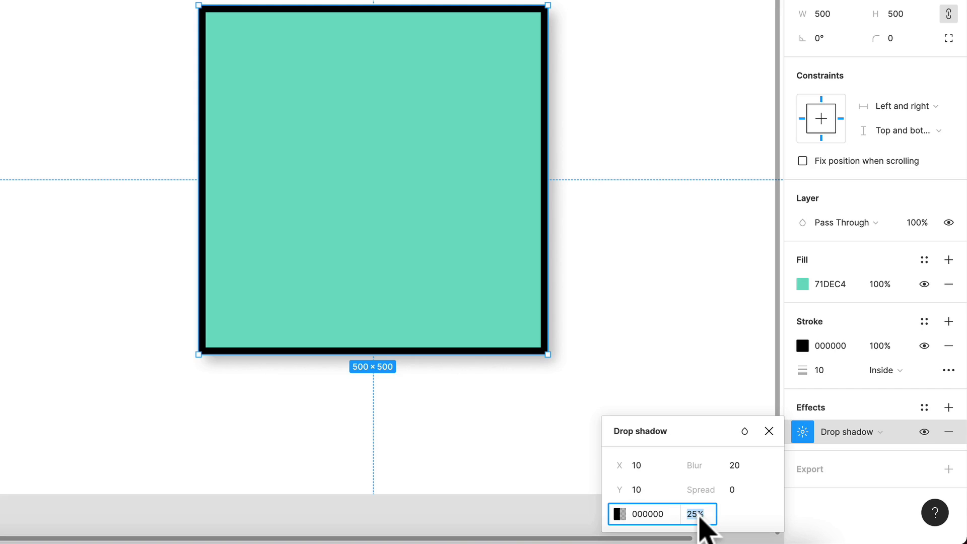
click(619, 513)
drag(495, 364, 524, 364)
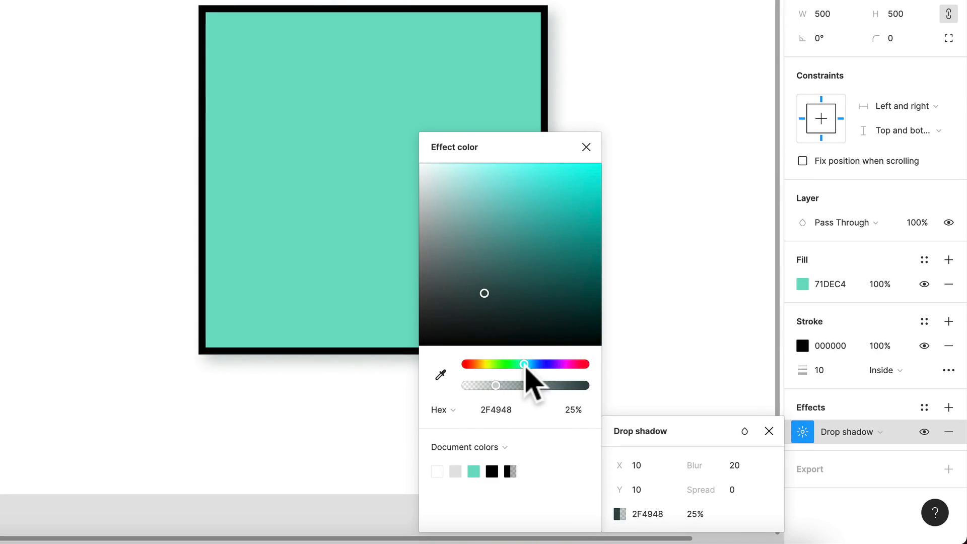
drag(539, 261, 583, 284)
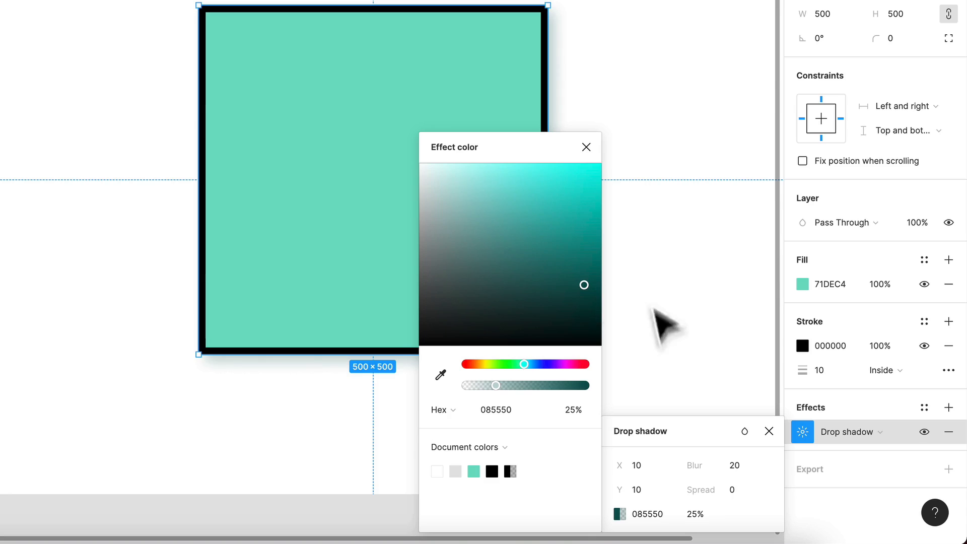
text(40)
key(Return)
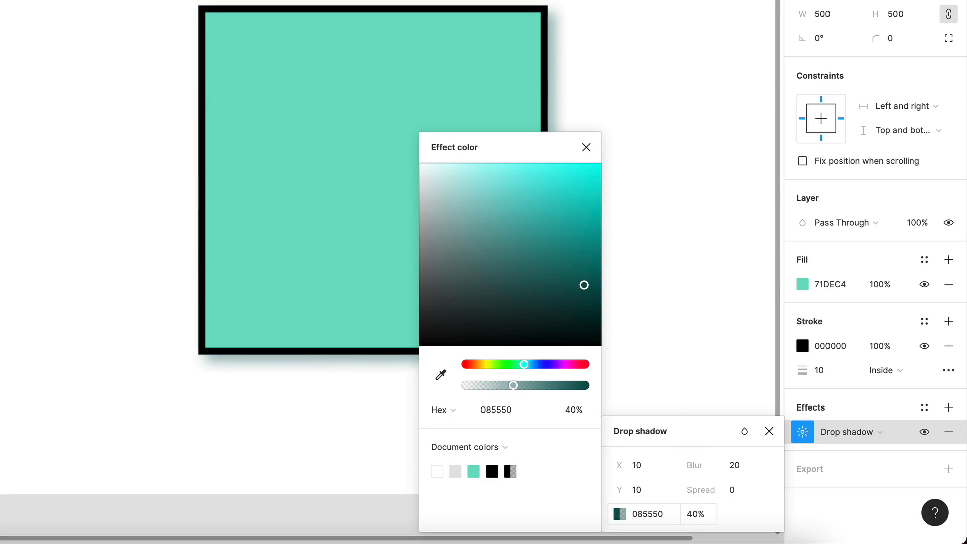
Try changing the square's effect type to Inner shadow and open the effect's settings
click(710, 277)
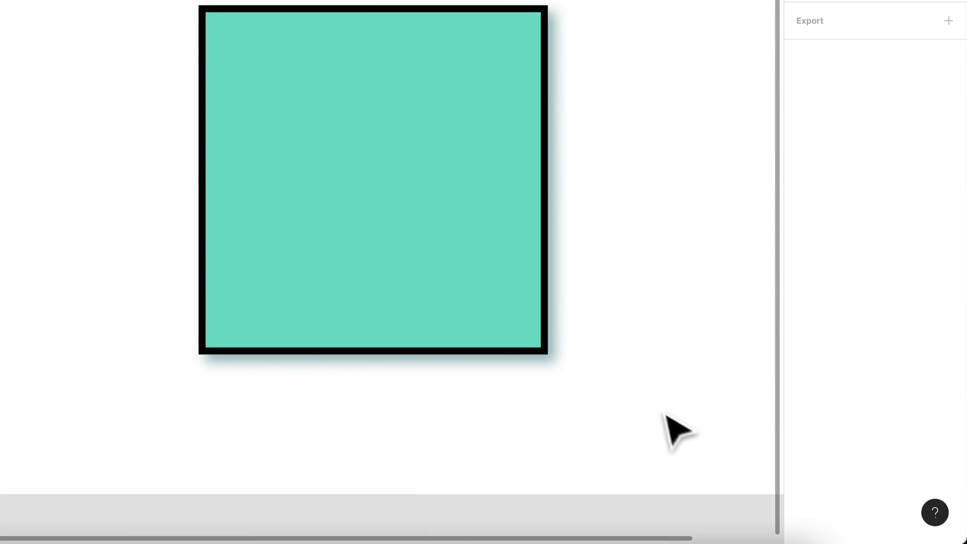
scroll(681, 436, right, 2)
click(528, 324)
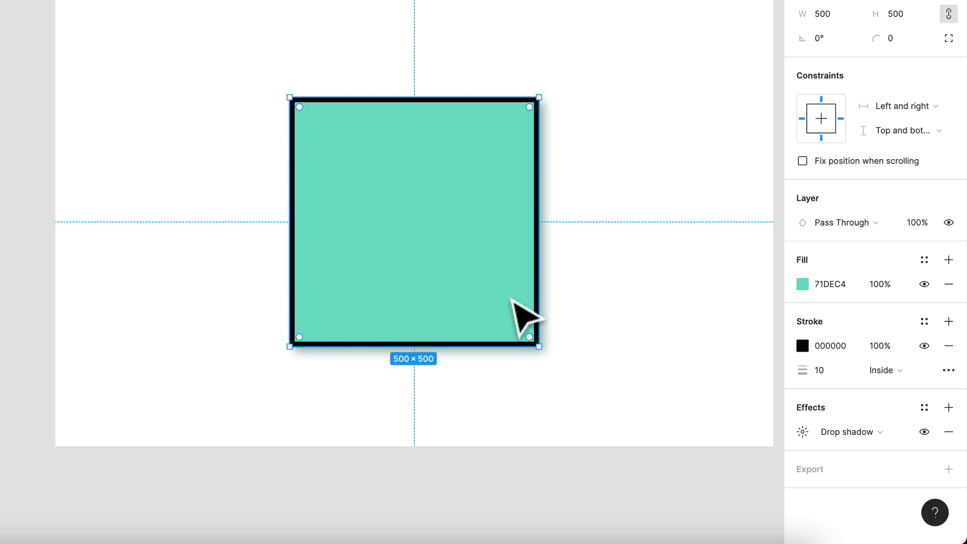
click(846, 431)
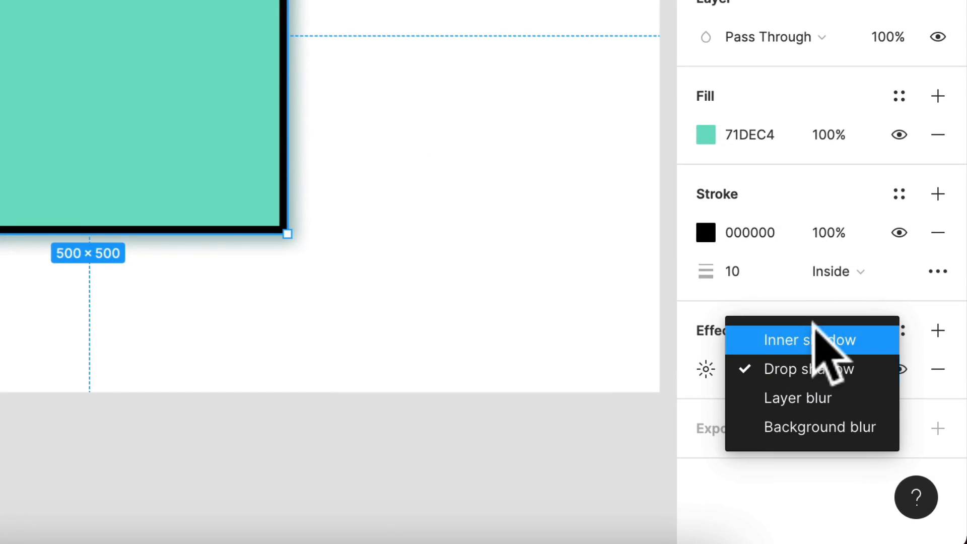
click(810, 338)
click(706, 369)
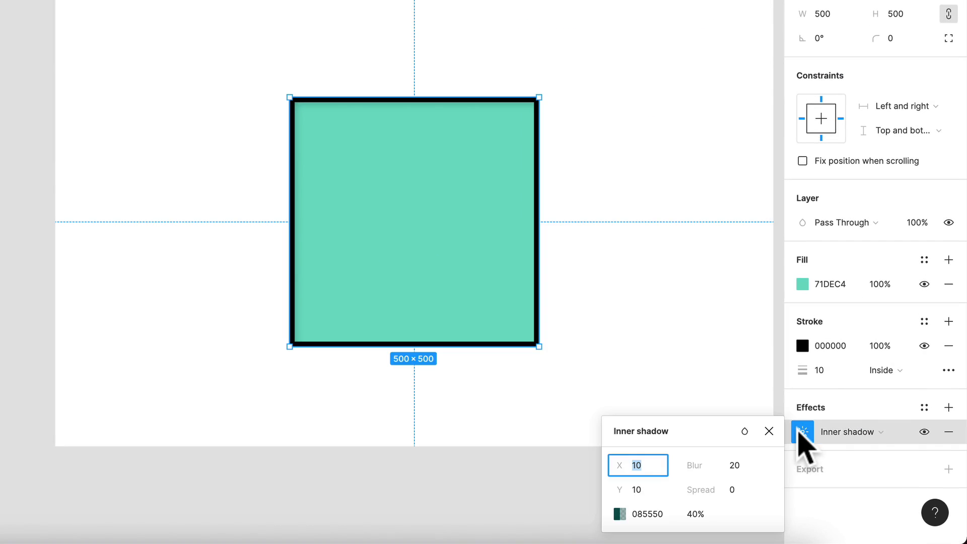
Try Layer blur as the square's effect, and return the effect type to Drop shadow
click(835, 432)
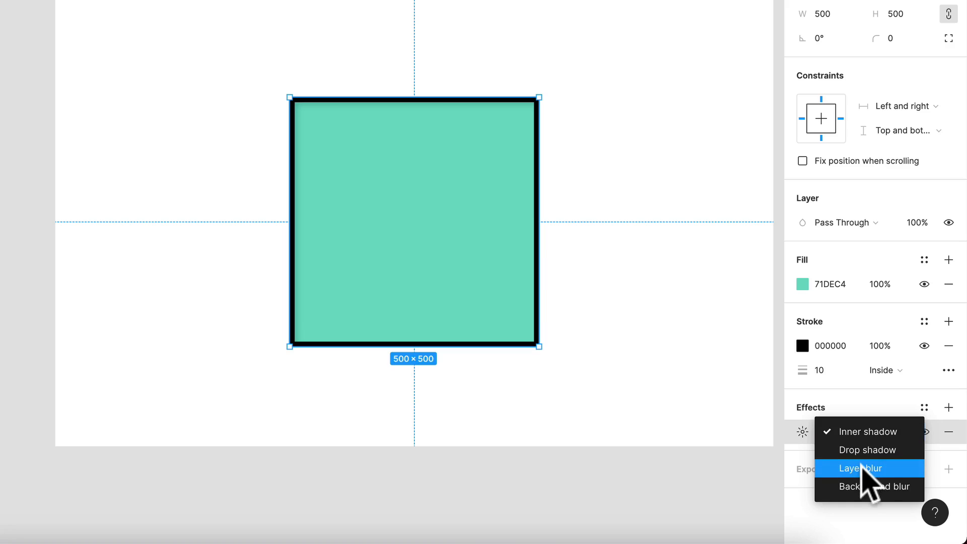
click(856, 481)
click(851, 438)
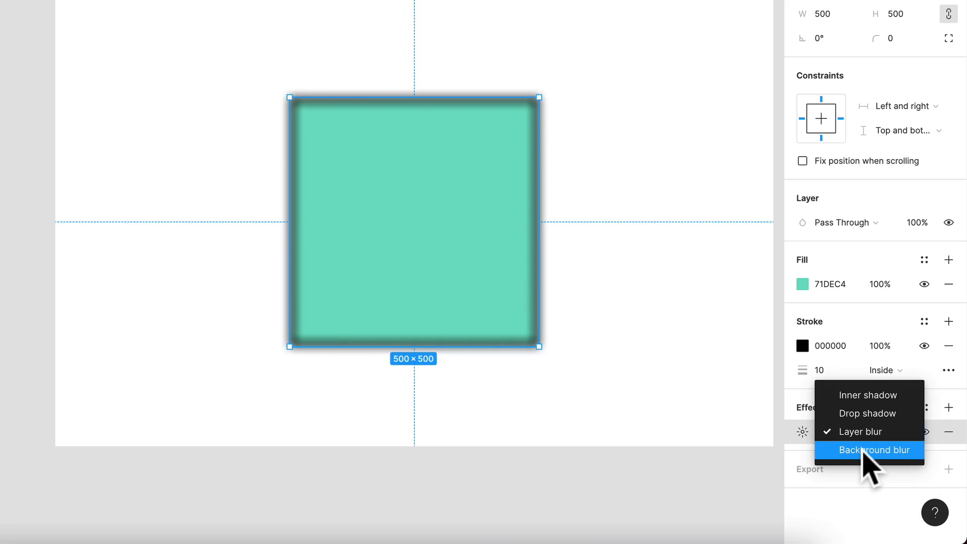
click(863, 450)
key(Up)
key(Up)
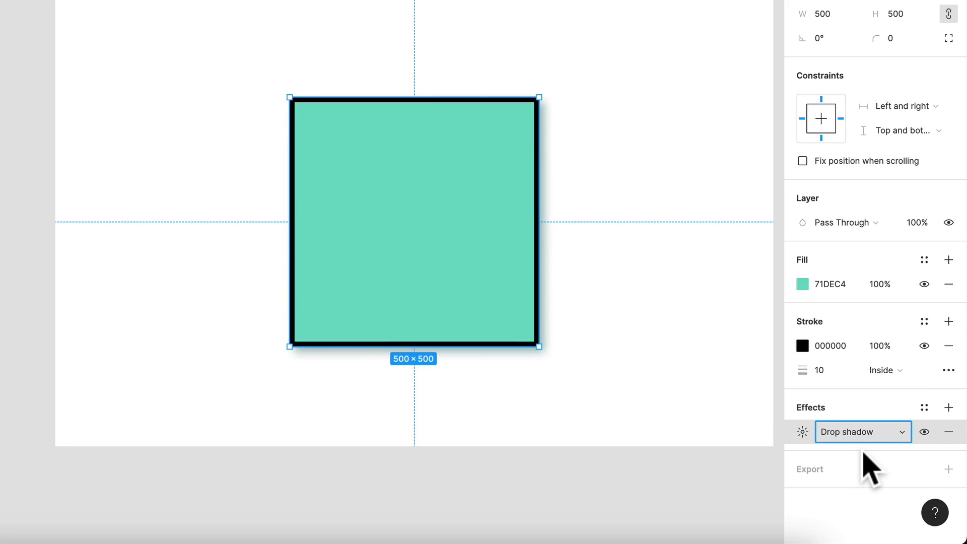
scroll(738, 363, up, 1)
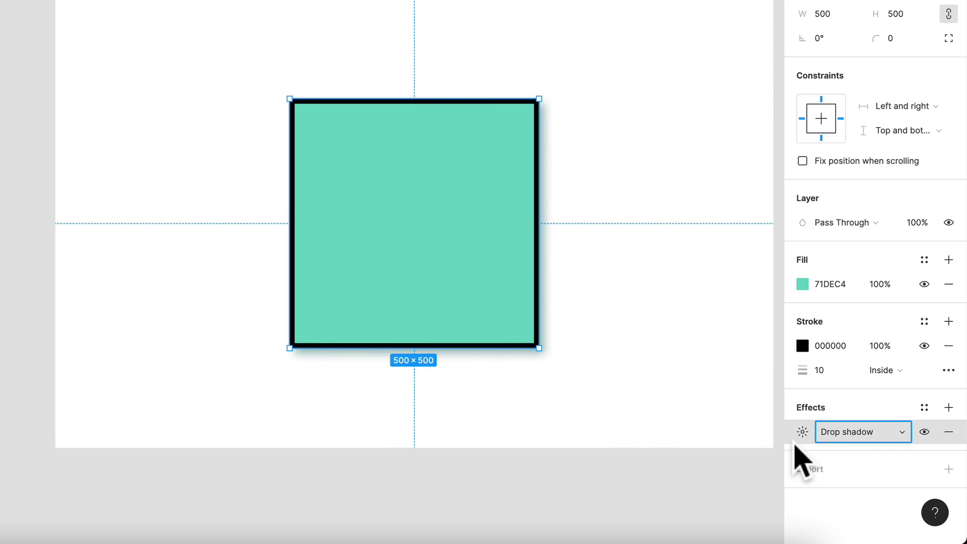
Add an export setting to the square
click(837, 486)
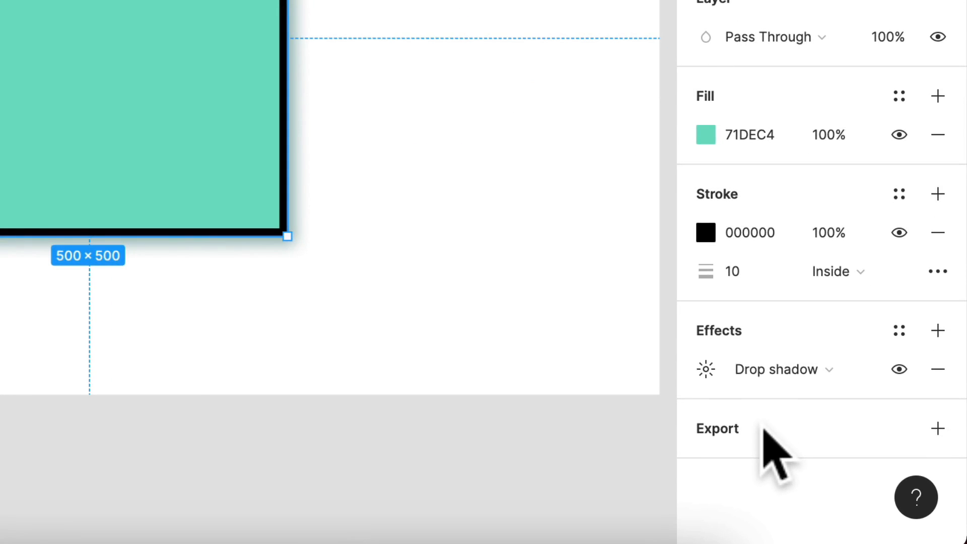
click(937, 428)
scroll(381, 341, down, 3)
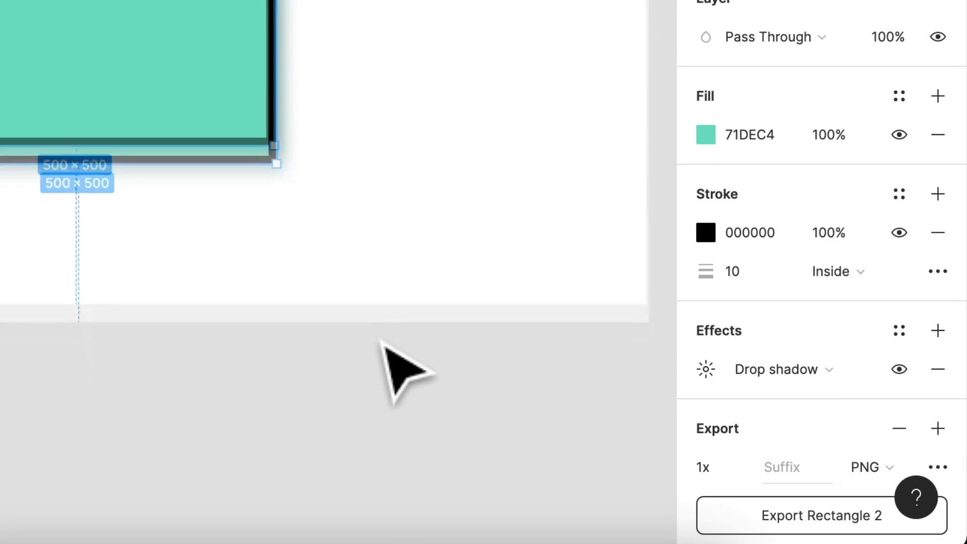
scroll(383, 344, down, 5)
scroll(687, 346, down, 3)
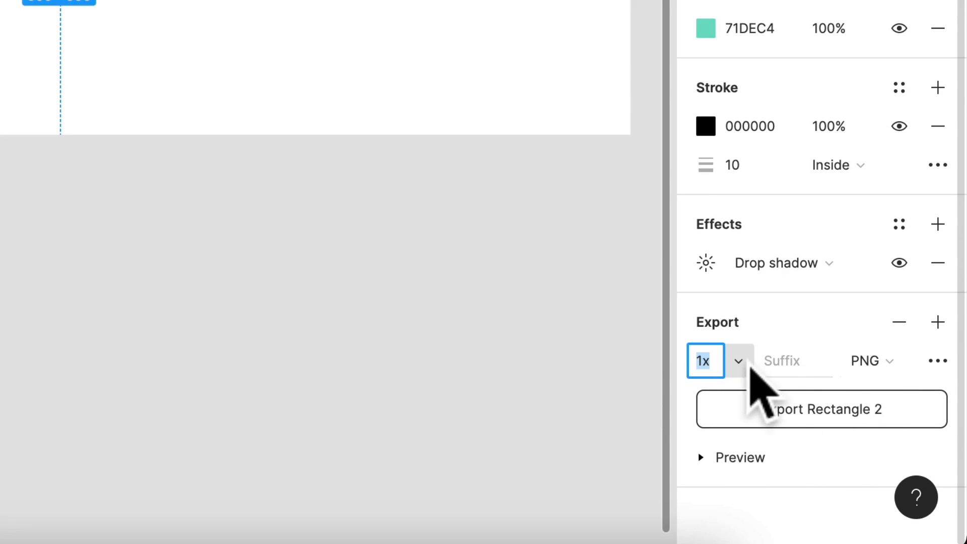
Examine the scale and file format choices of the square's export setting
click(747, 370)
click(746, 361)
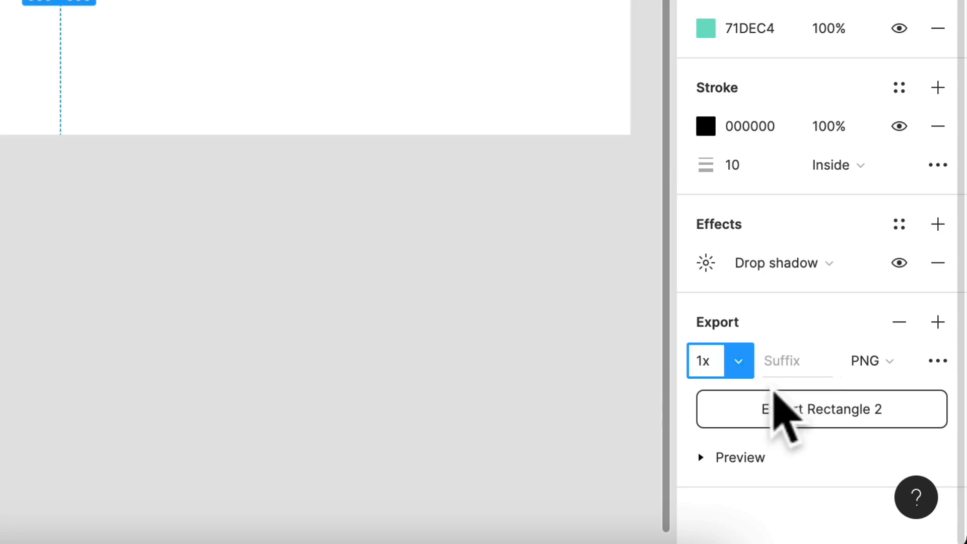
click(868, 361)
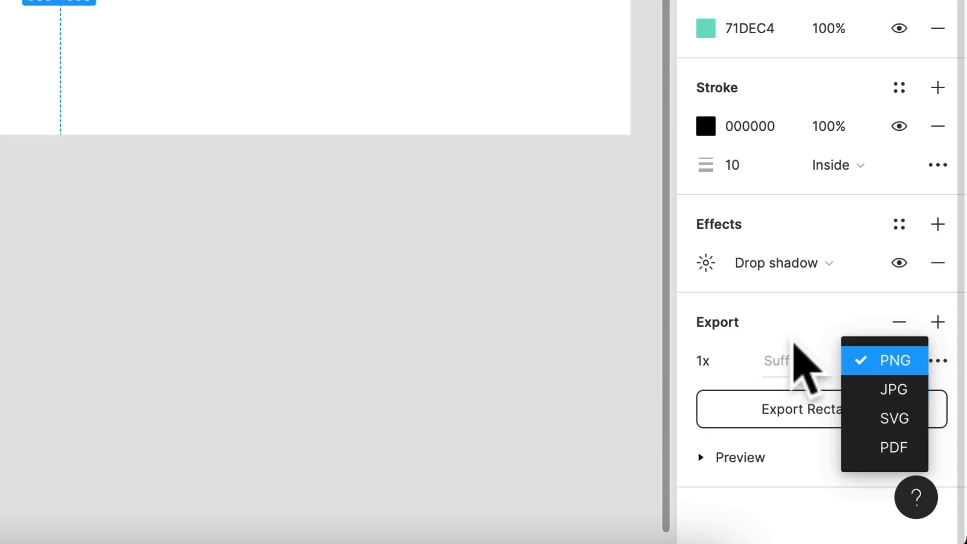
click(778, 352)
Delete the square from the Components frame
scroll(209, 185, down, 3)
scroll(209, 185, right, 3)
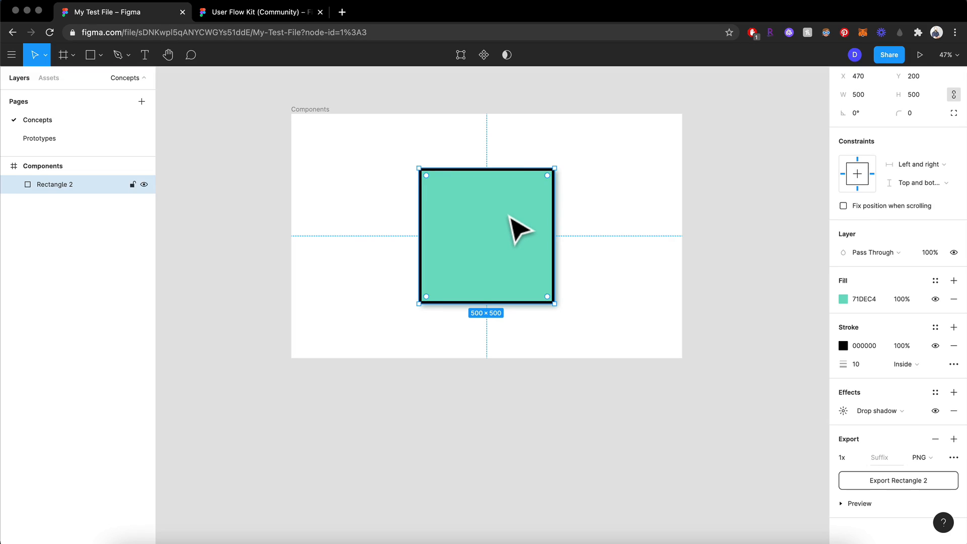
mouse_move(494, 256)
mouse_down()
mouse_move(432, 252)
mouse_move(516, 258)
mouse_move(503, 257)
mouse_up()
key(BackSpace)
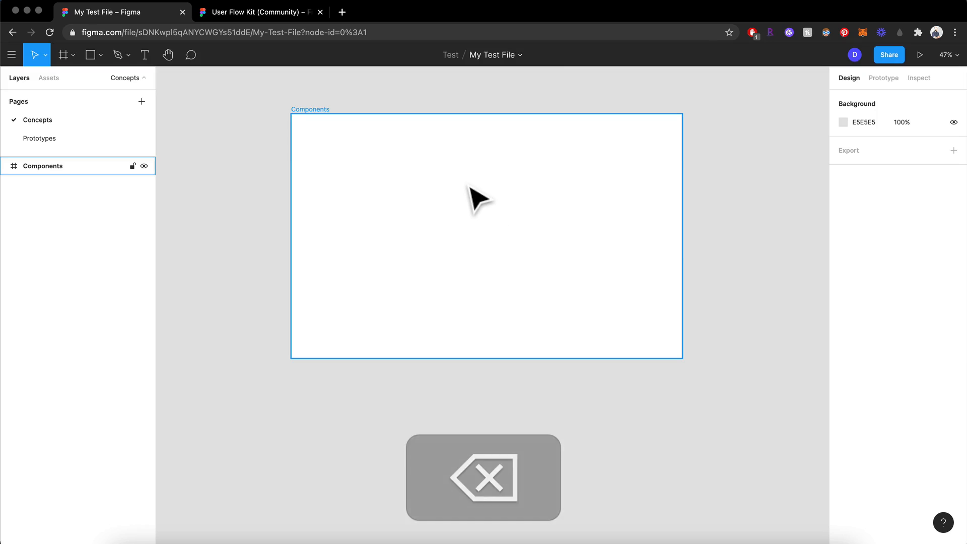
Add a text layer reading "Hello" near the middle of the Components frame
scroll(469, 185, up, 5)
scroll(468, 186, up, 3)
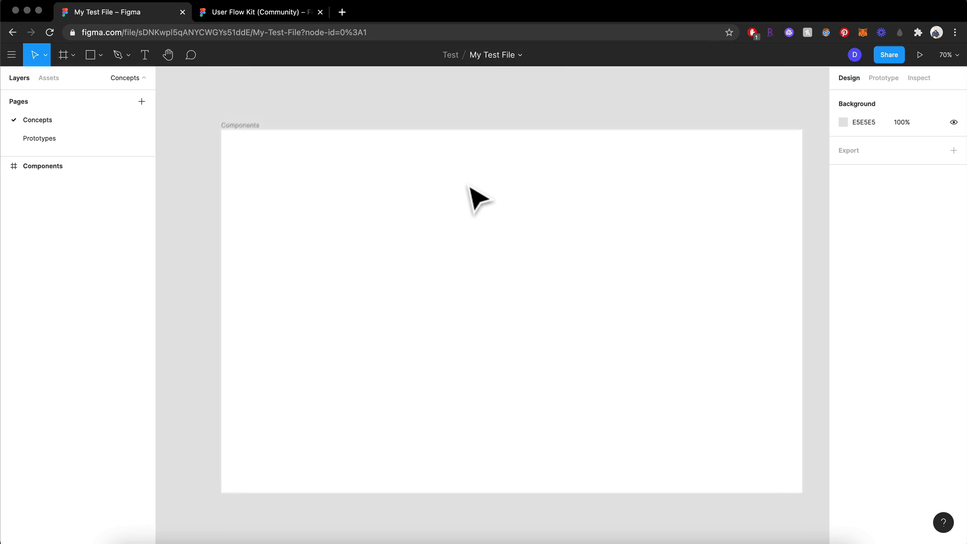
key(t)
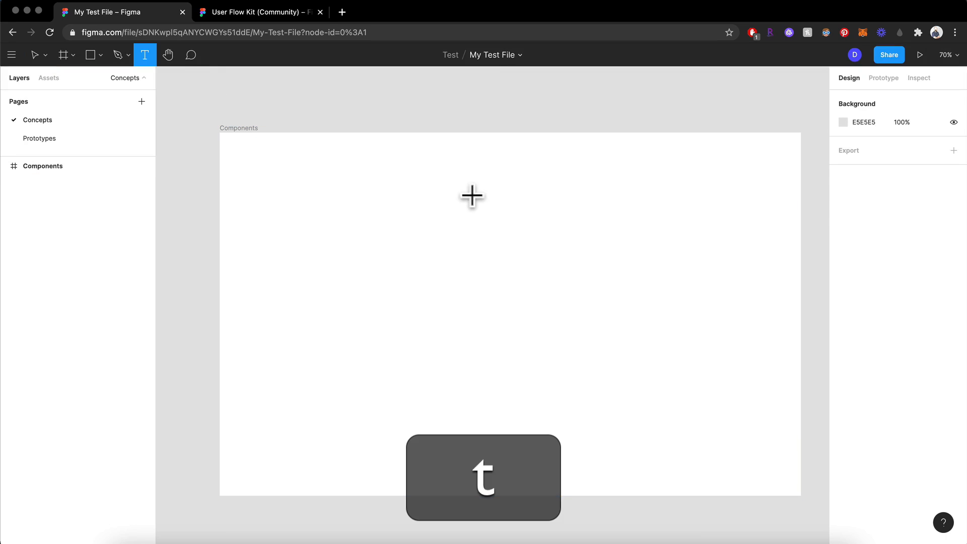
click(485, 302)
text(Hello)
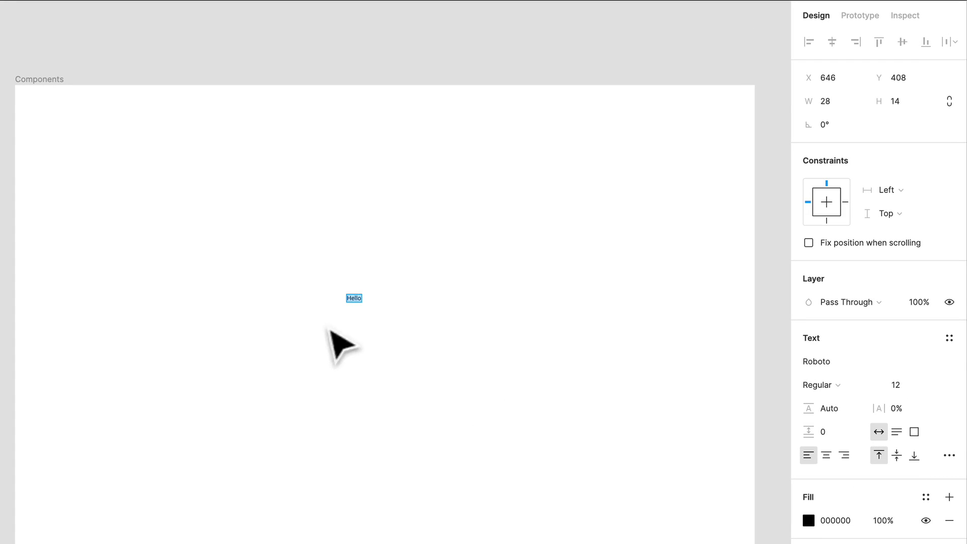
Change the font of the "Hello" text to Helvetica
scroll(353, 300, up, 5)
scroll(353, 301, up, 8)
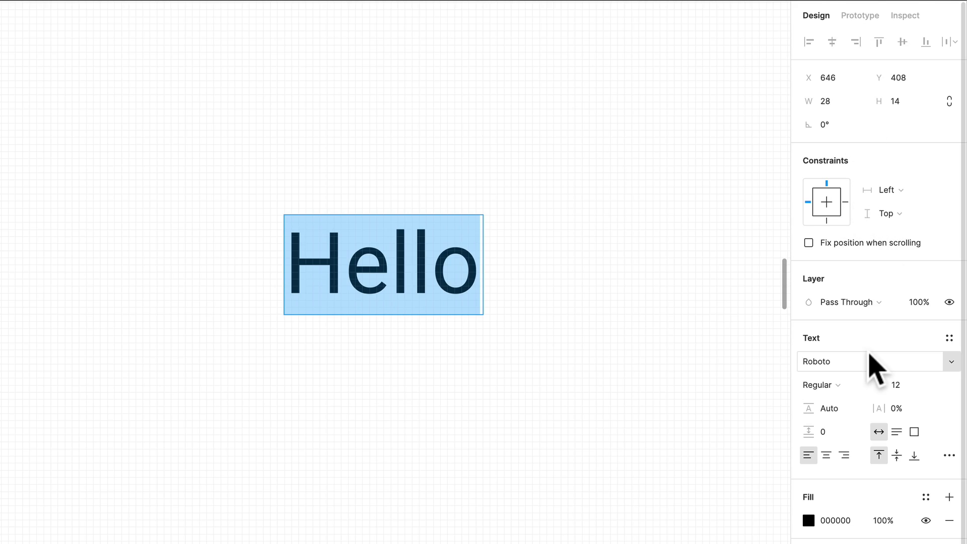
scroll(869, 353, down, 3)
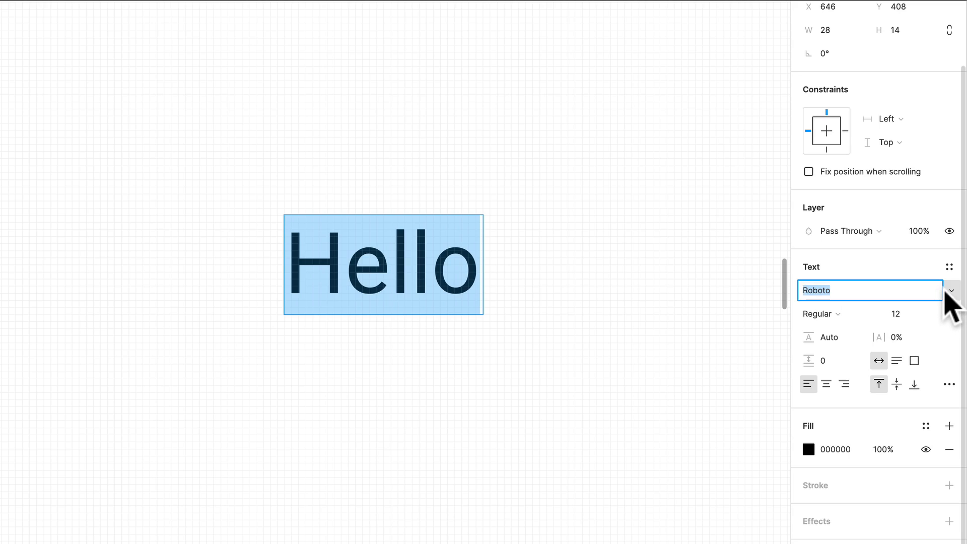
click(952, 291)
click(863, 291)
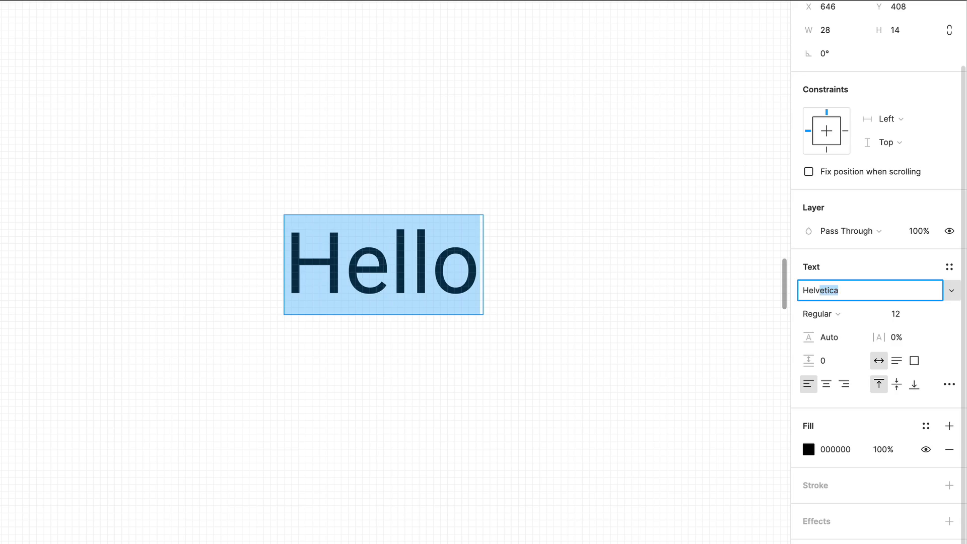
text(Helv)
key(Return)
Set the "Hello" text to Bold weight and size 48
click(821, 315)
click(839, 337)
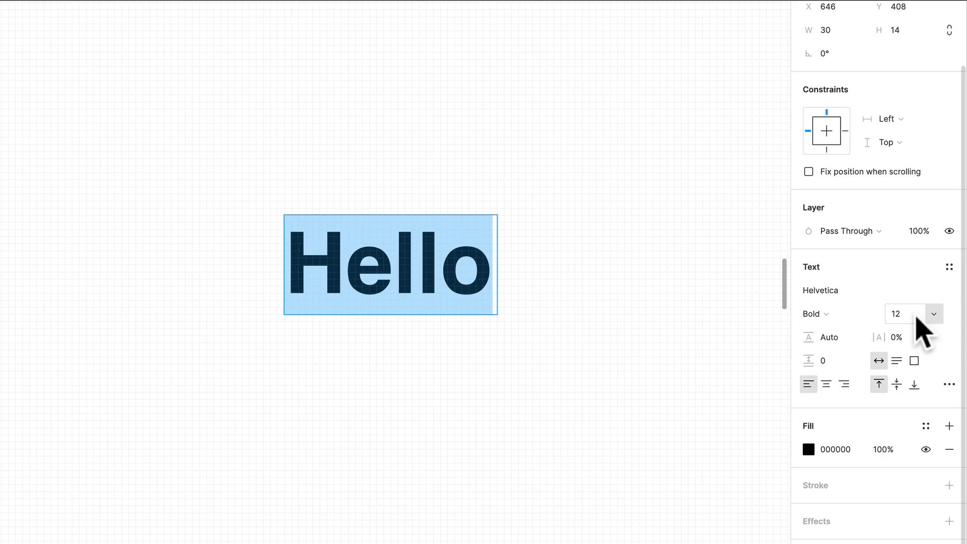
click(935, 313)
click(922, 420)
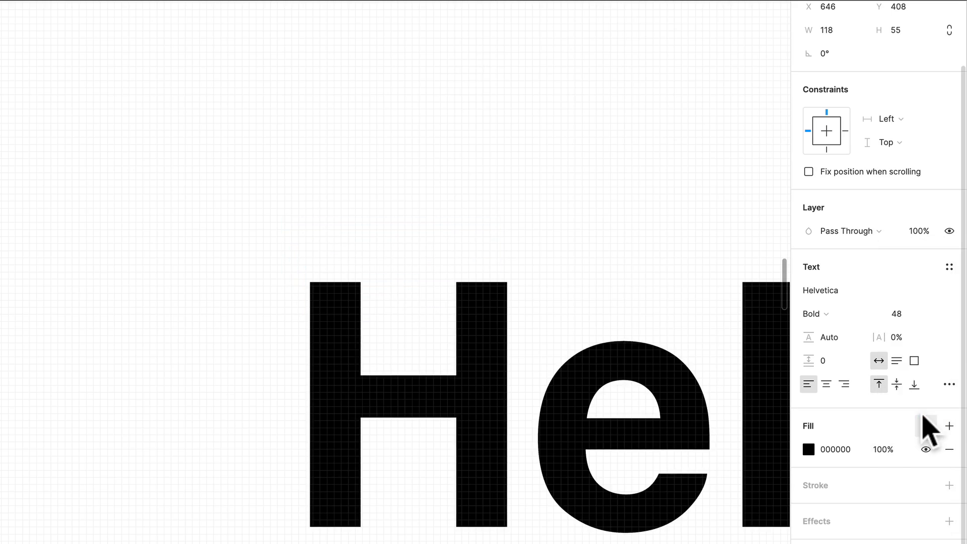
Examine the line height and letter spacing settings of the "Hello" text
scroll(628, 313, down, 5)
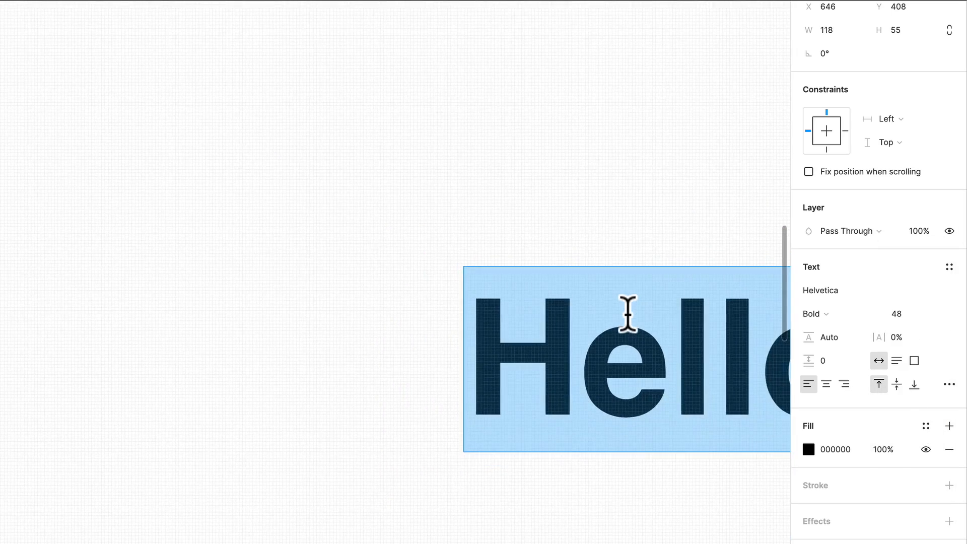
scroll(629, 315, right, 5)
scroll(629, 315, down, 2)
scroll(630, 318, right, 4)
scroll(629, 318, down, 1)
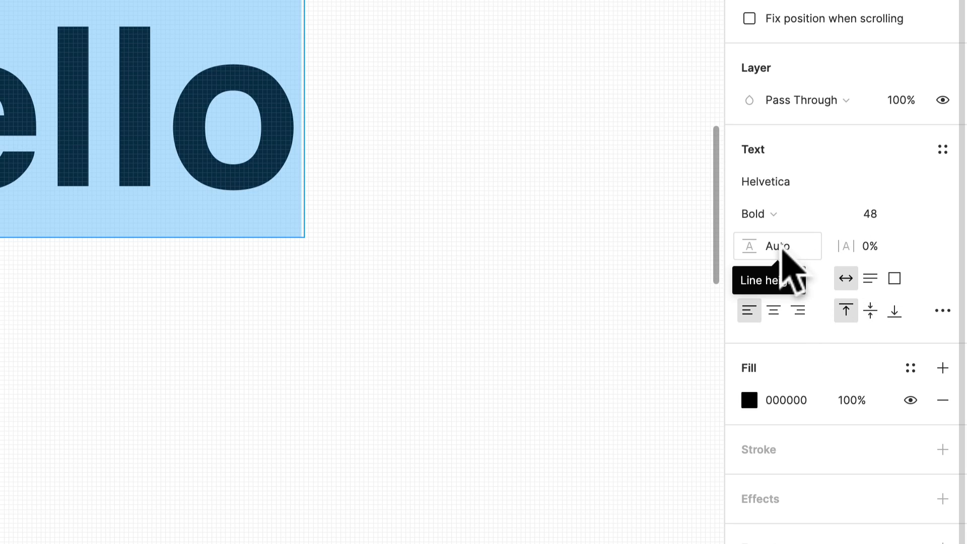
click(797, 246)
click(884, 253)
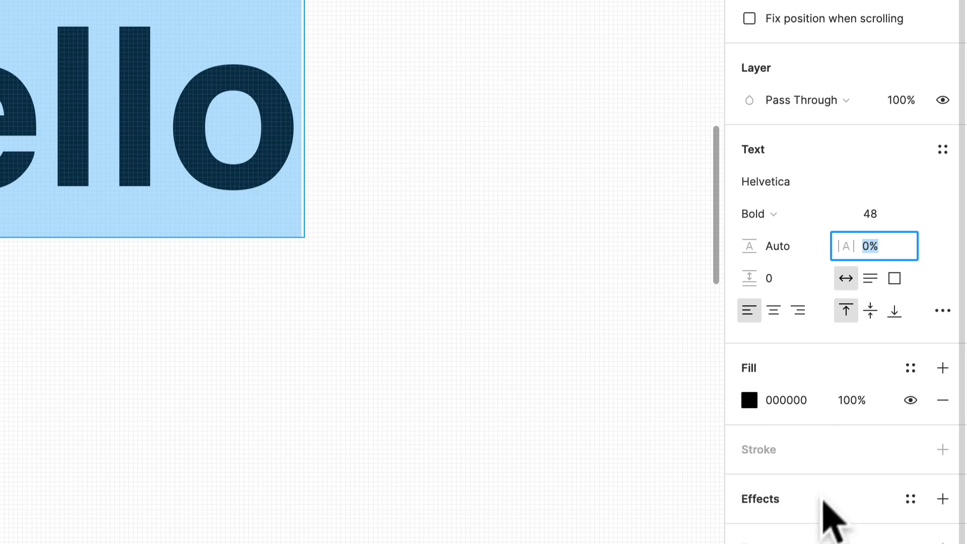
Add a drop shadow effect to the "Hello" text and finish editing the text
click(939, 497)
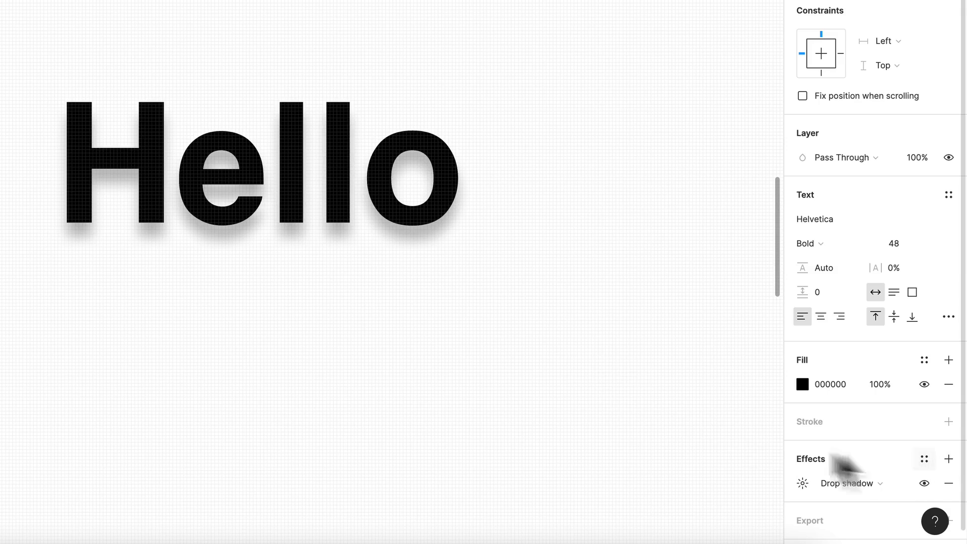
key(Return)
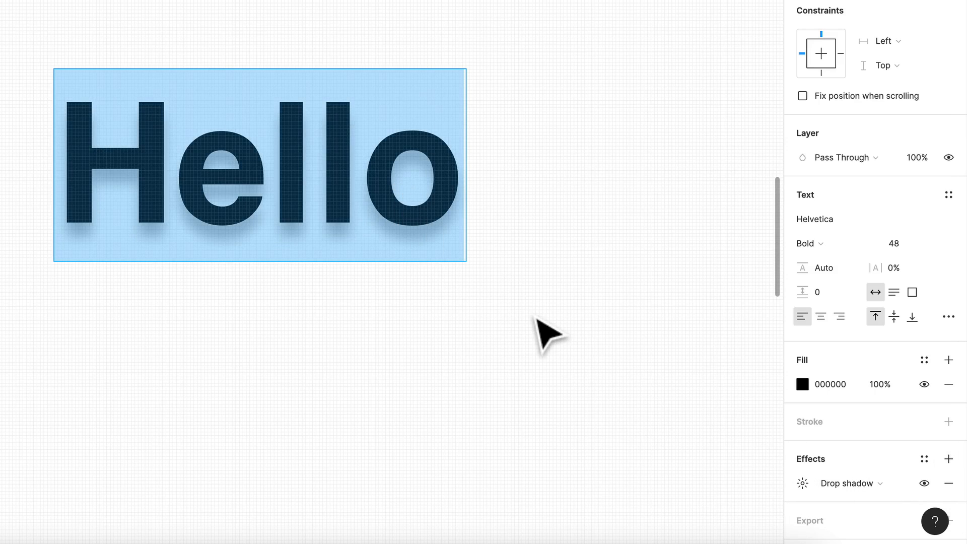
key(Escape)
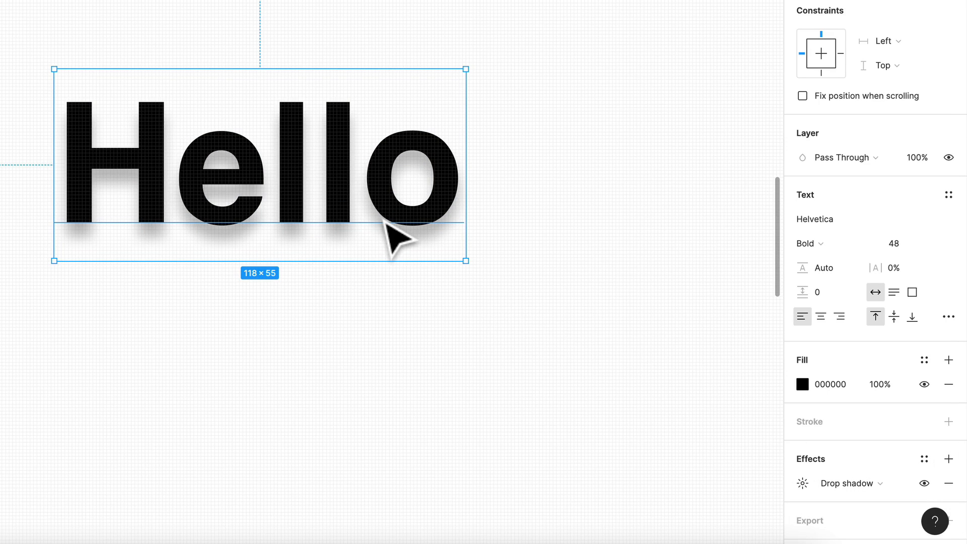
Delete the "Hello" text layer from the Components frame
click(380, 332)
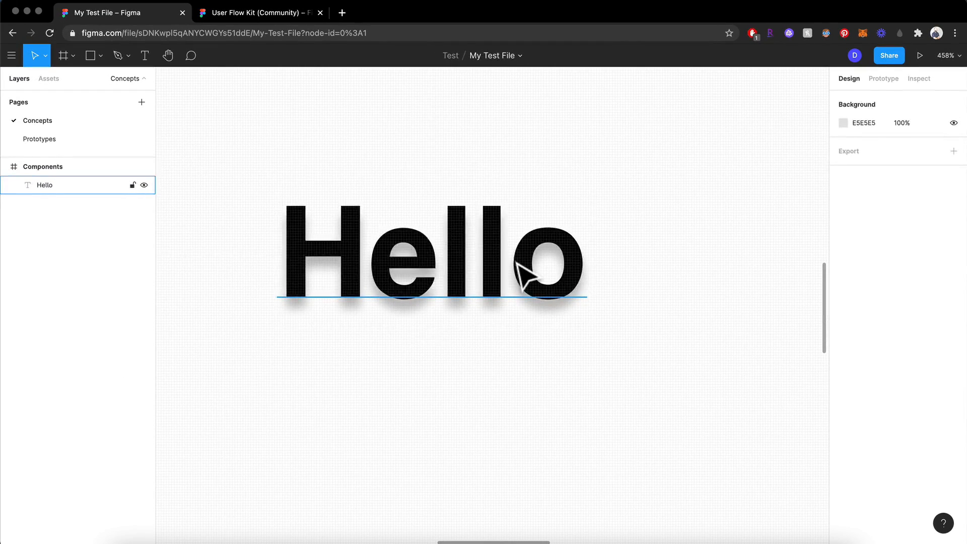
click(517, 263)
key(Delete)
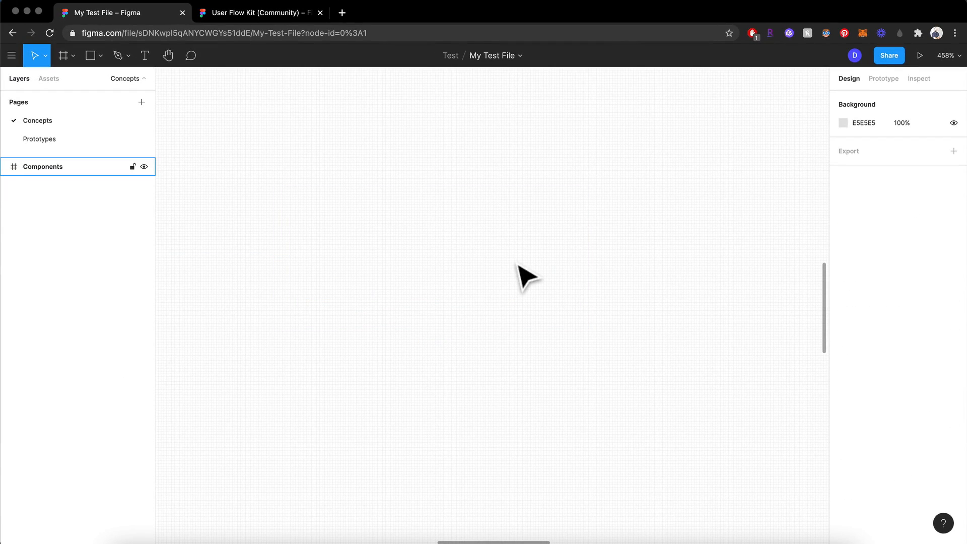